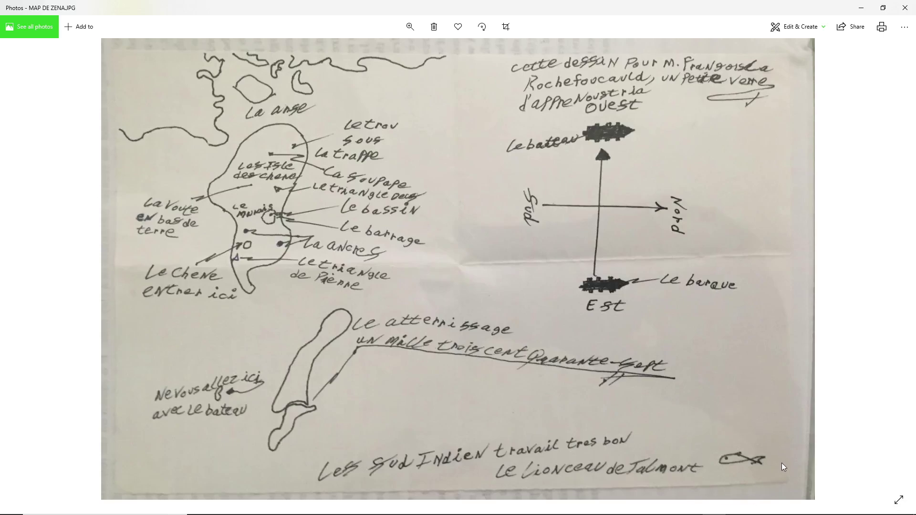
- Zoom MAP DE ZENA.JPG to maximum and pan to the de Talmont line and fish sketch
click(409, 26)
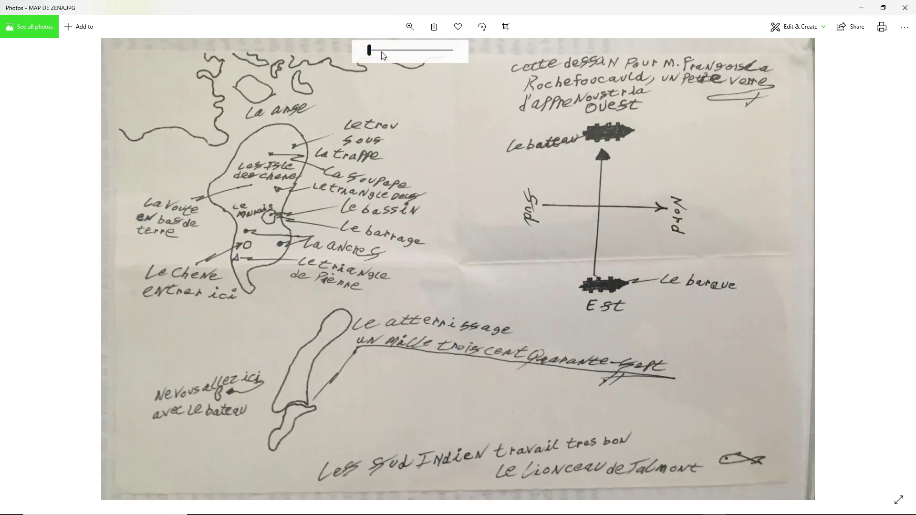
drag(370, 50, 453, 71)
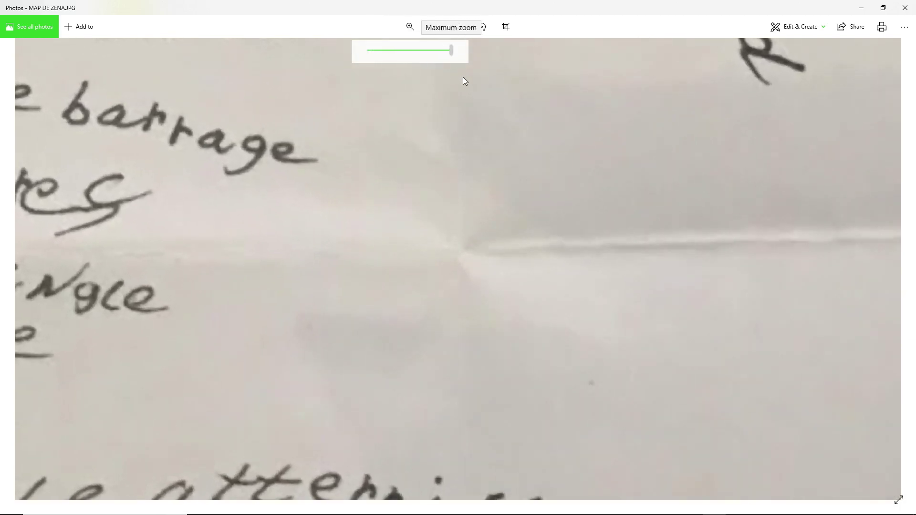
drag(633, 306, 370, 188)
drag(564, 362, 271, 153)
drag(603, 262, 314, 35)
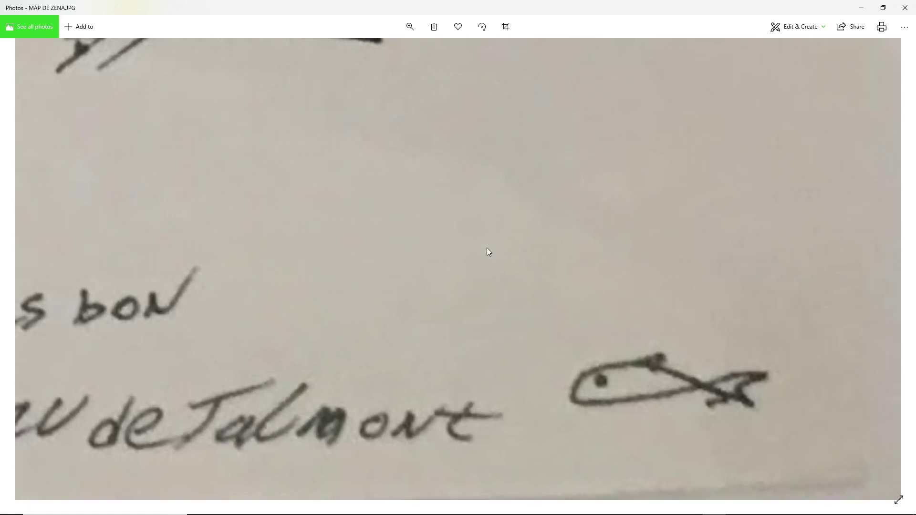
drag(485, 247, 419, 200)
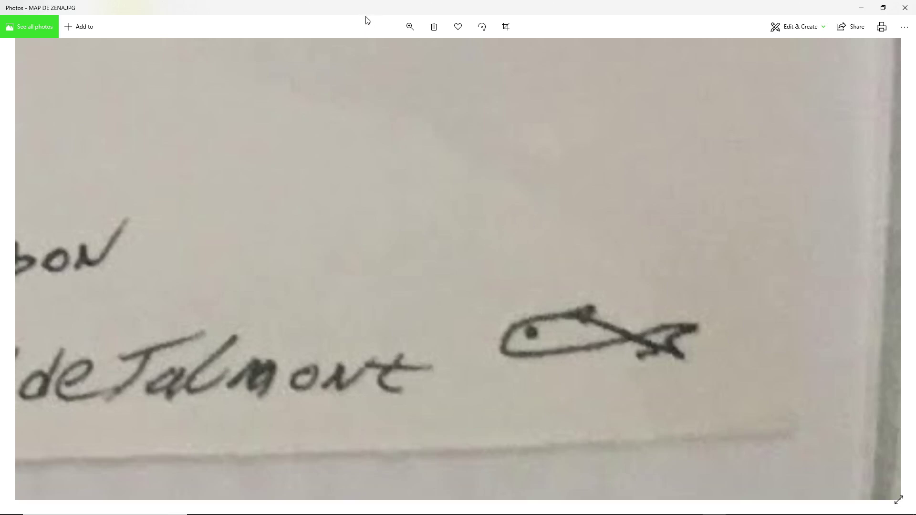
- Zoom out to the map's top, then zoom into the island labels around La trappe and Le bassin
click(409, 27)
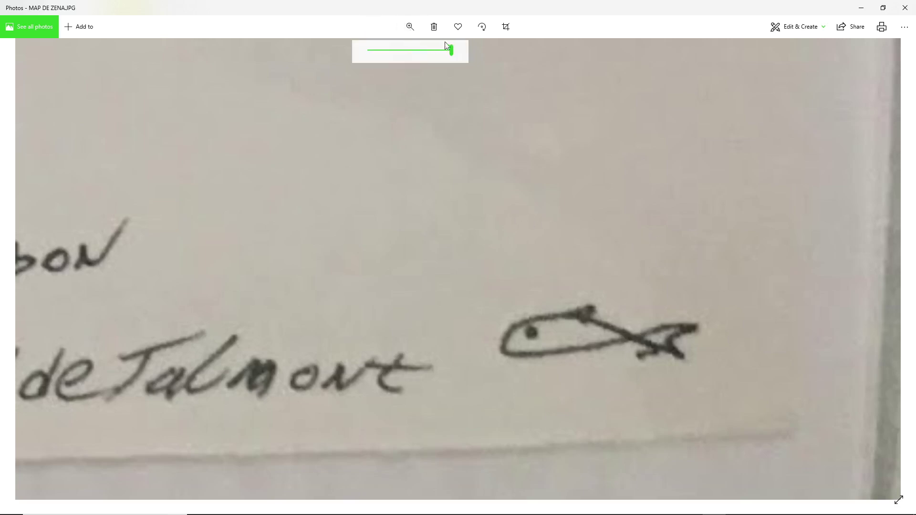
drag(447, 47, 373, 57)
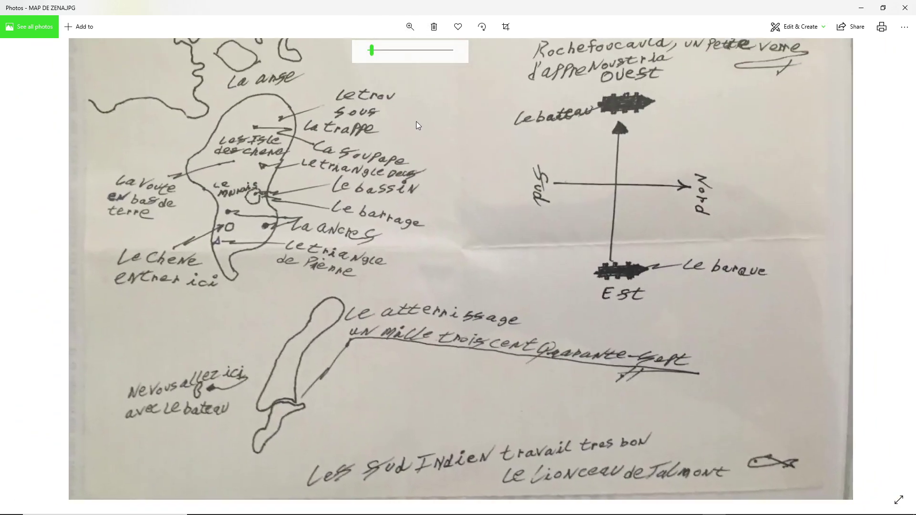
drag(417, 122, 382, 50)
click(408, 29)
drag(244, 105, 327, 214)
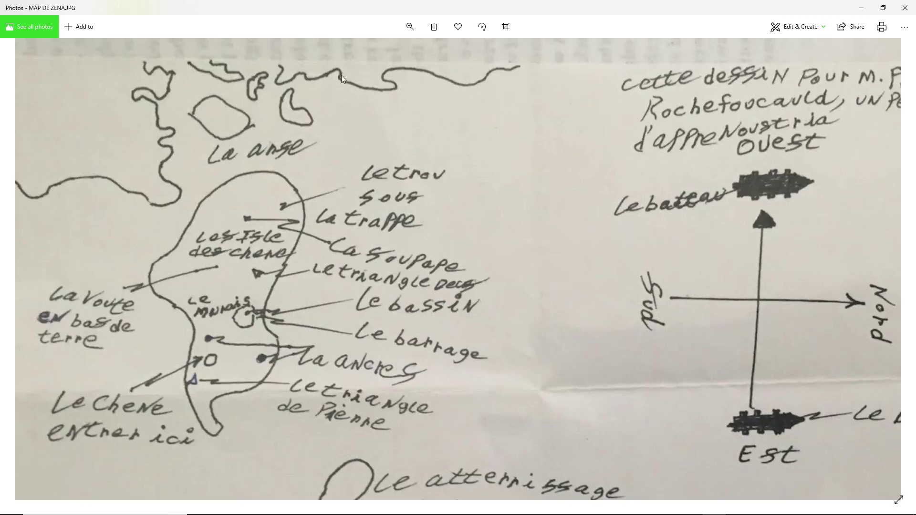
click(416, 31)
drag(437, 50, 416, 50)
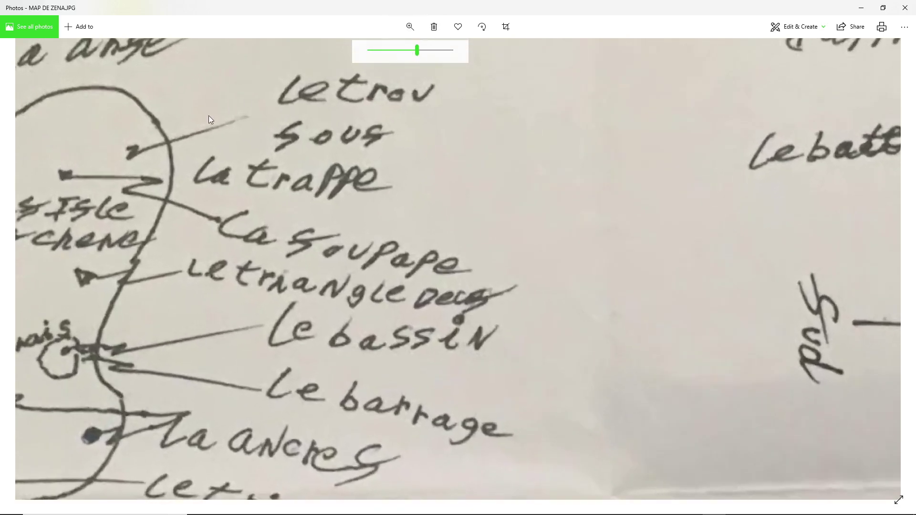
drag(208, 115, 393, 323)
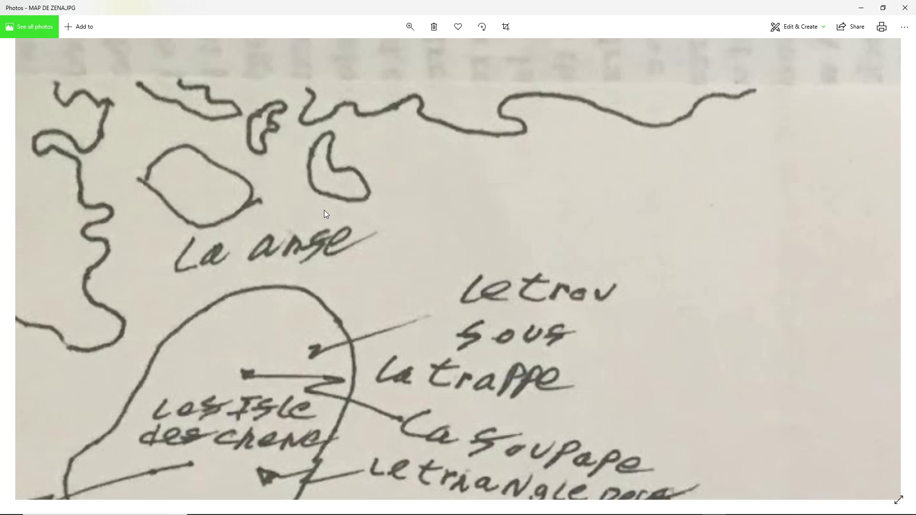
- Scroll to the Quarante-Sept line and fish signature, then minimize Microsoft Photos
scroll(670, 385, down, 10)
scroll(625, 328, right, 8)
scroll(682, 213, down, 3)
scroll(580, 225, right, 6)
scroll(439, 154, left, 2)
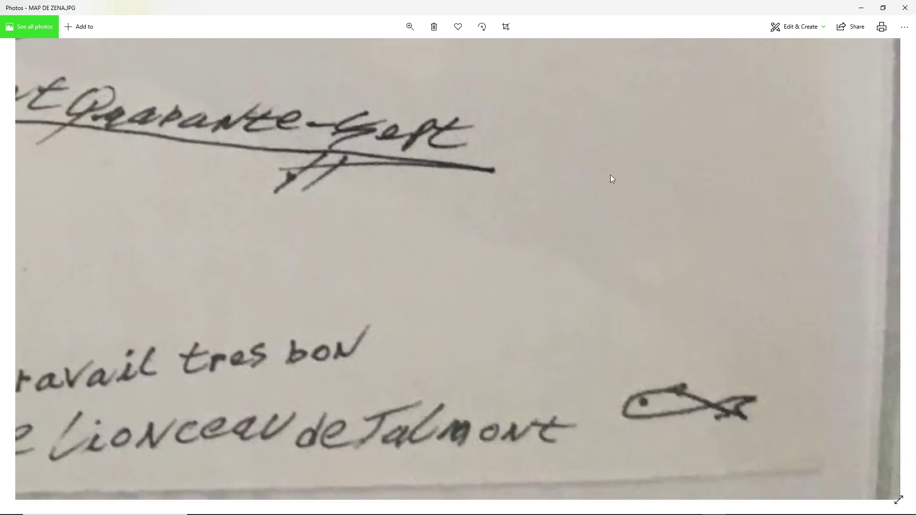
click(861, 10)
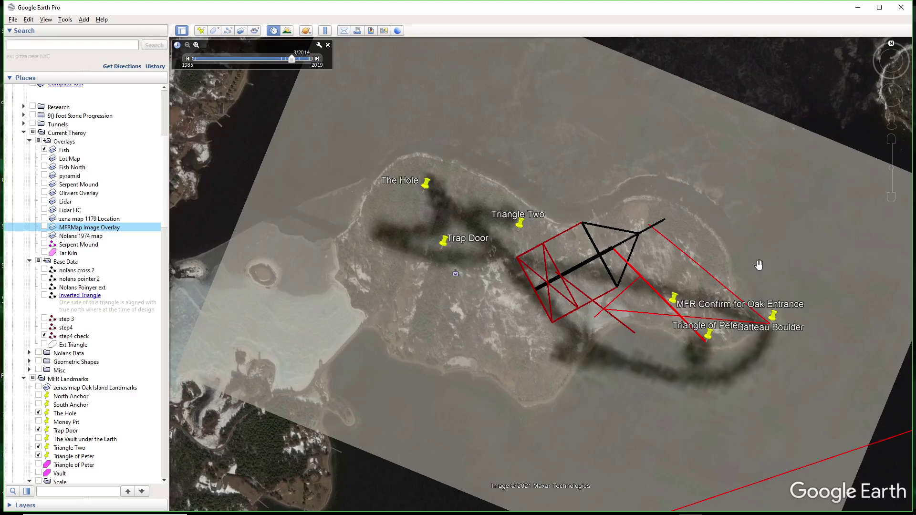
- Pan the Google Earth view across Oak Island toward the Batteau Boulder placemark
drag(759, 262, 684, 224)
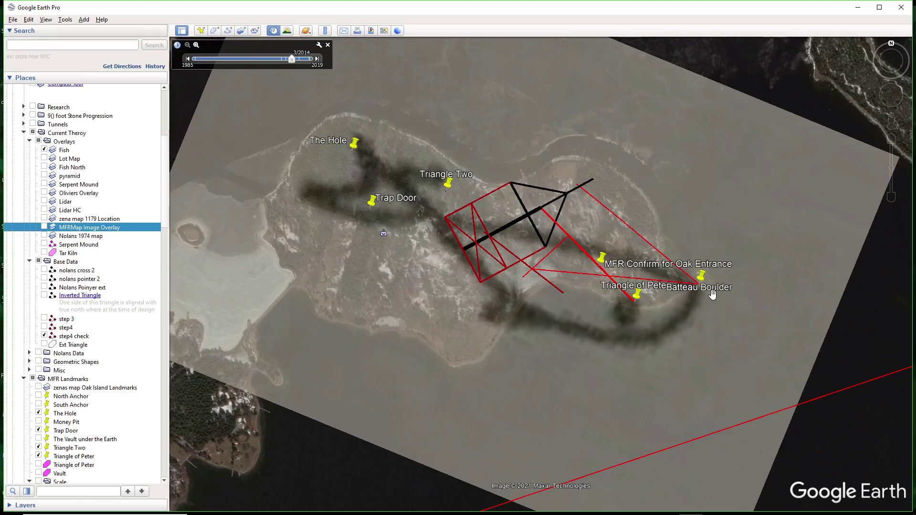
- Tick MFRMap Image Overlay under Overlays so the French map lies over the island
scroll(716, 290, up, 2)
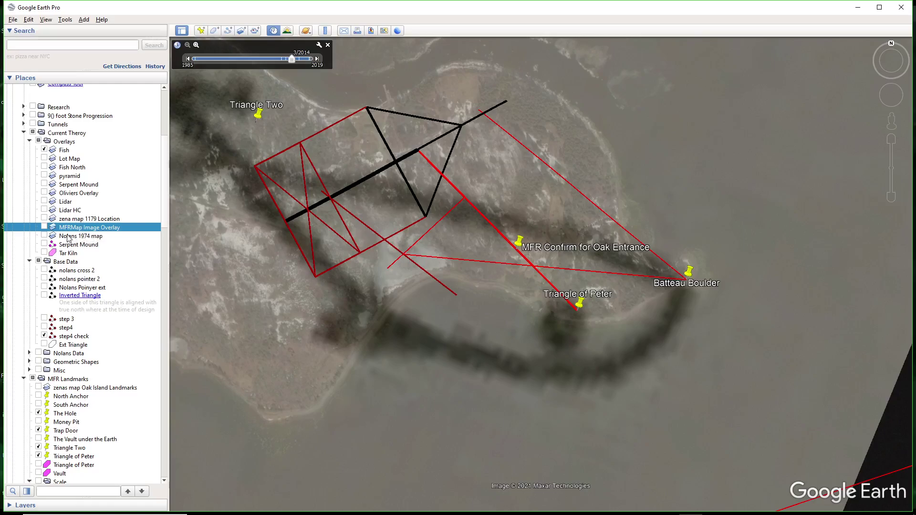
click(44, 227)
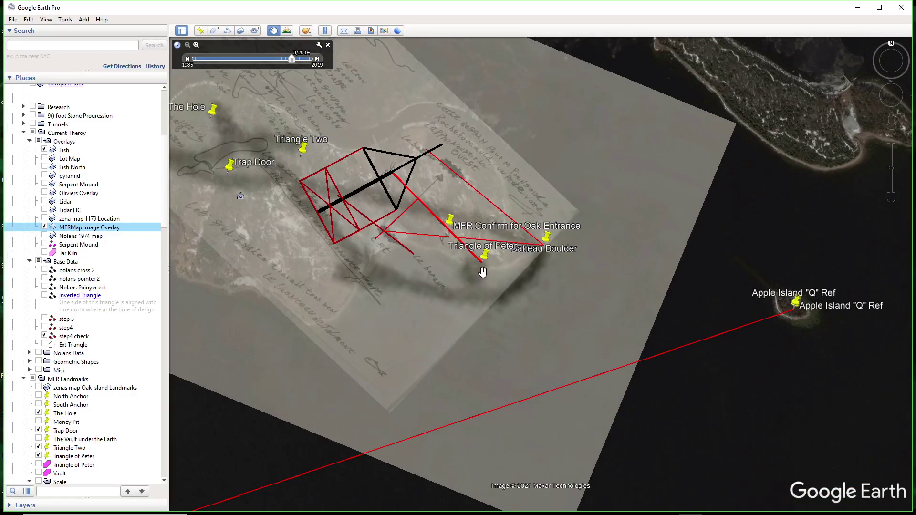
- Zoom and pan to frame the full triangle figure with the Oak Entrance and Triangle of Peter pins
scroll(483, 271, up, 3)
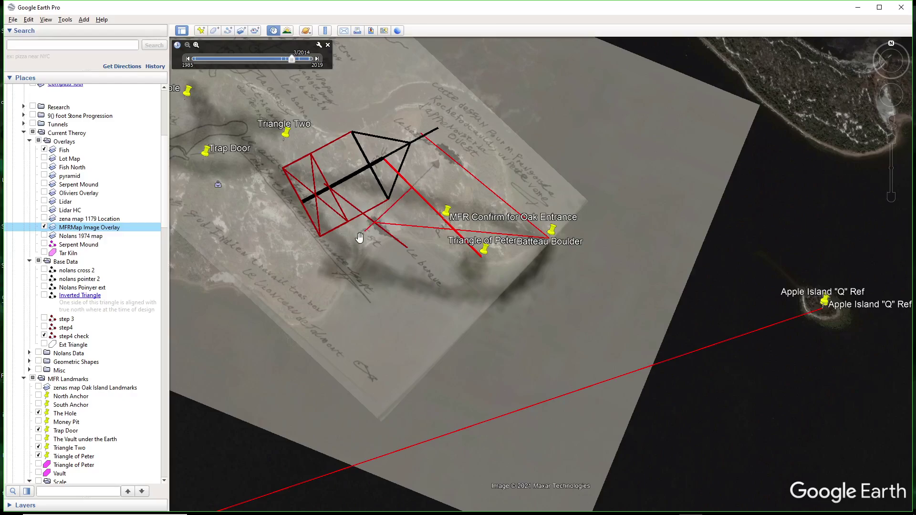
scroll(375, 224, up, 3)
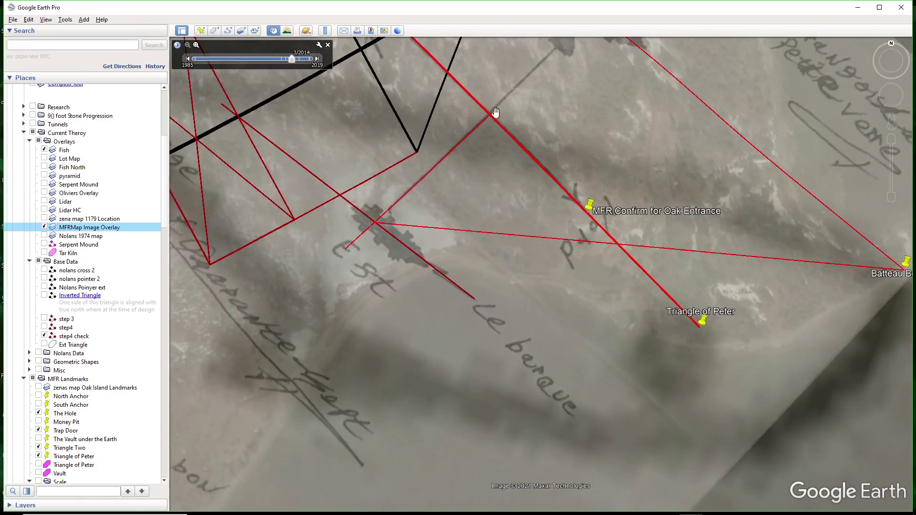
scroll(510, 92, down, 1)
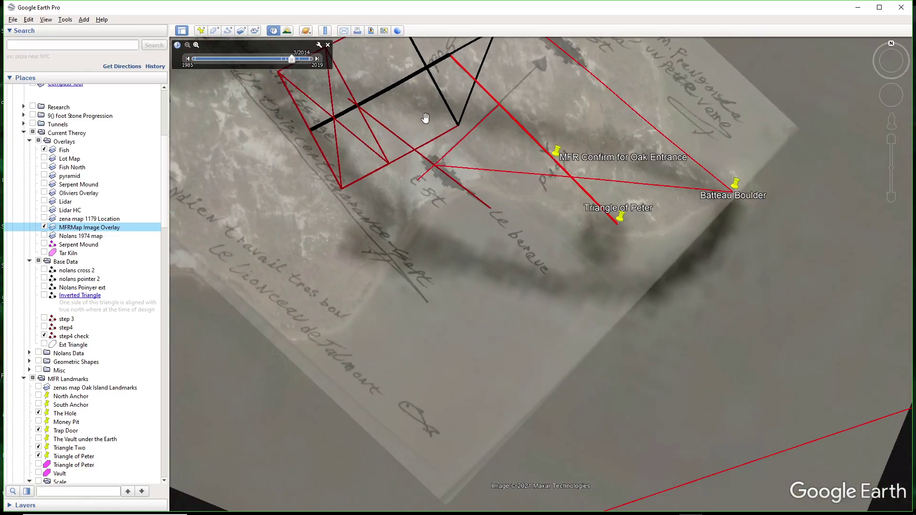
drag(577, 92, 579, 144)
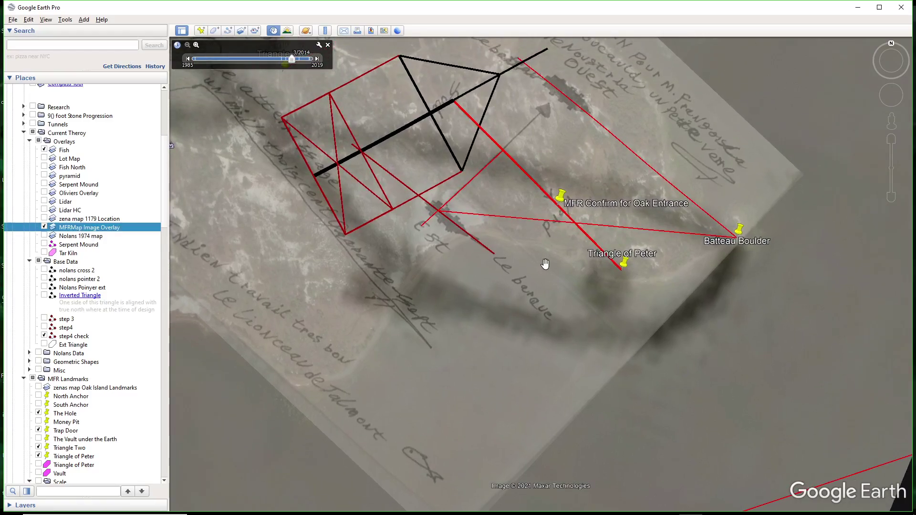
scroll(545, 222, up, 2)
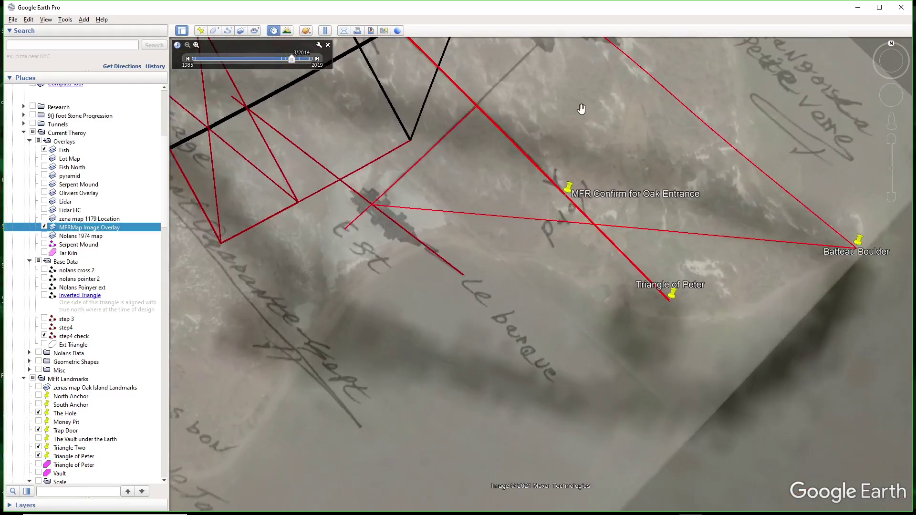
drag(578, 97, 594, 181)
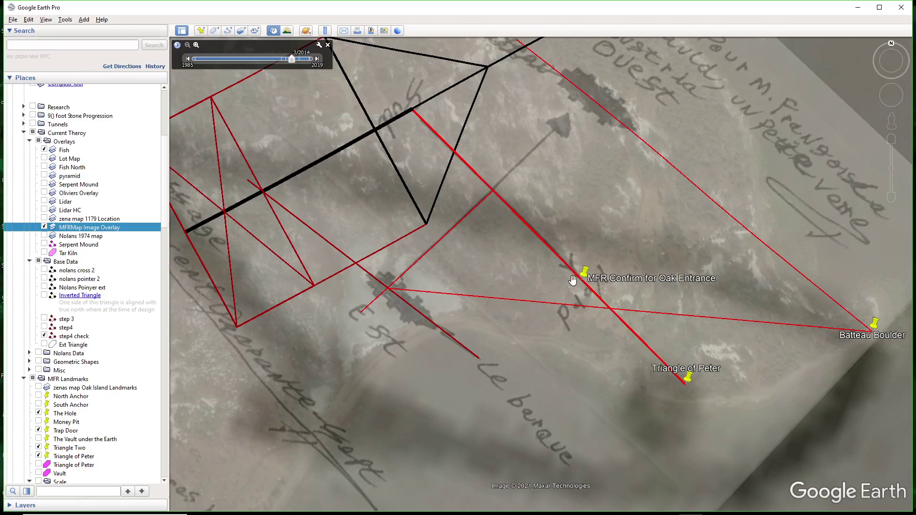
scroll(556, 274, up, 3)
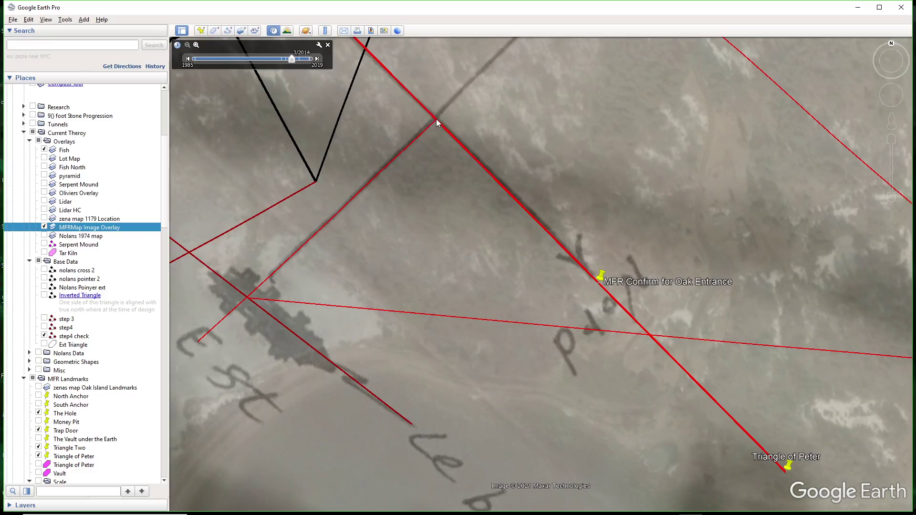
scroll(437, 124, down, 3)
drag(465, 113, 556, 199)
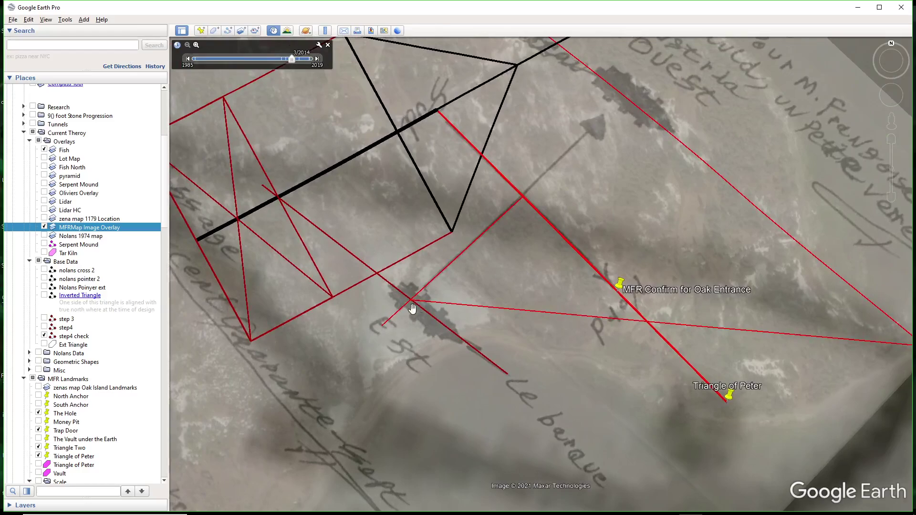
- Zoom and pan around the island to show The Hole, Trap Door and Triangle Two pins
scroll(464, 309, down, 2)
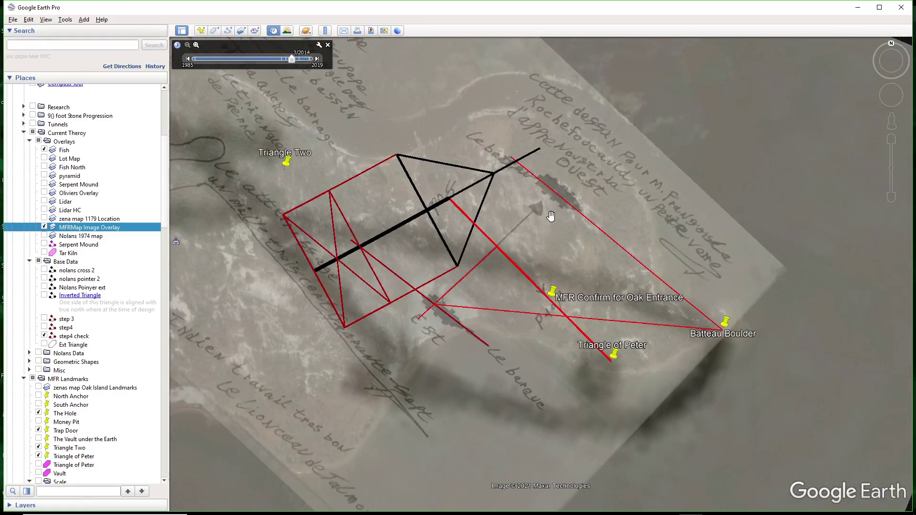
scroll(548, 214, down, 3)
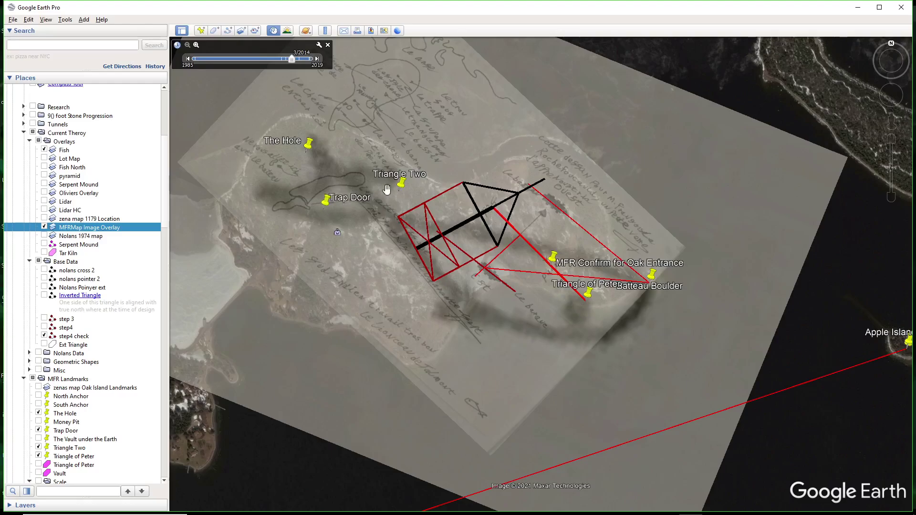
scroll(374, 139, up, 2)
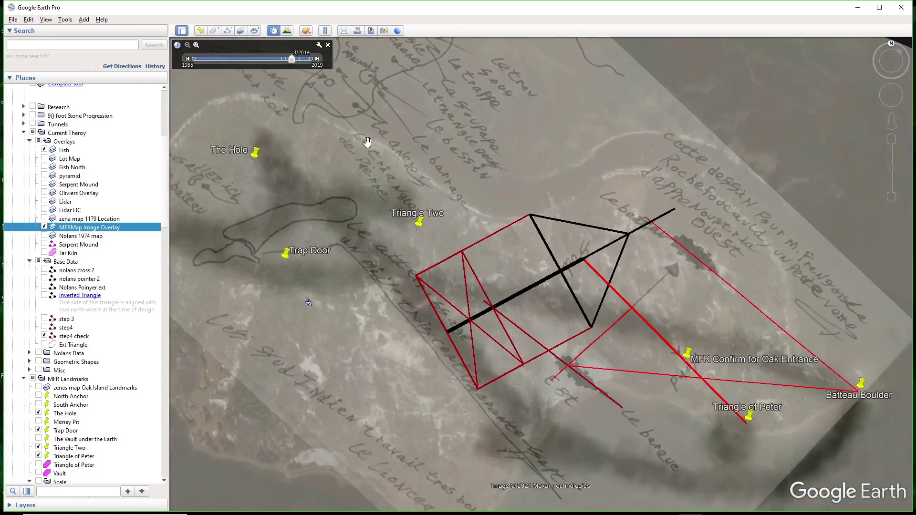
drag(368, 143, 466, 170)
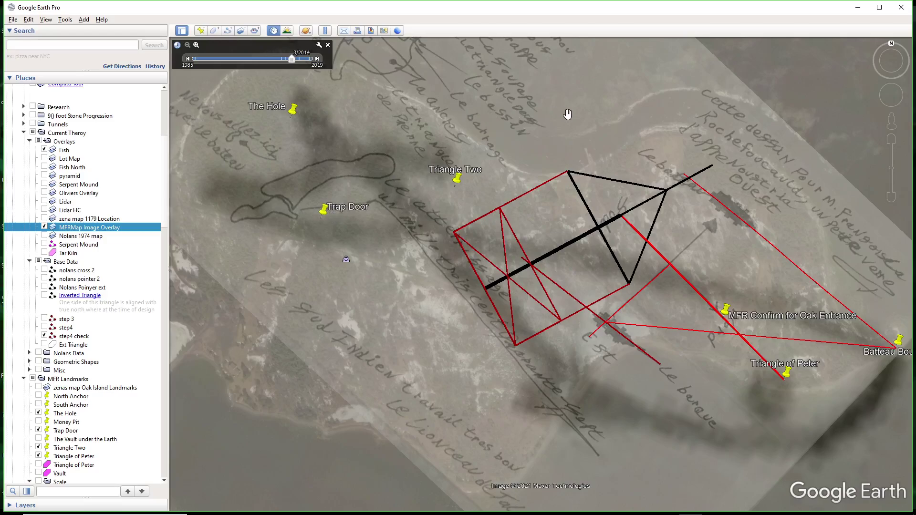
drag(568, 116, 585, 208)
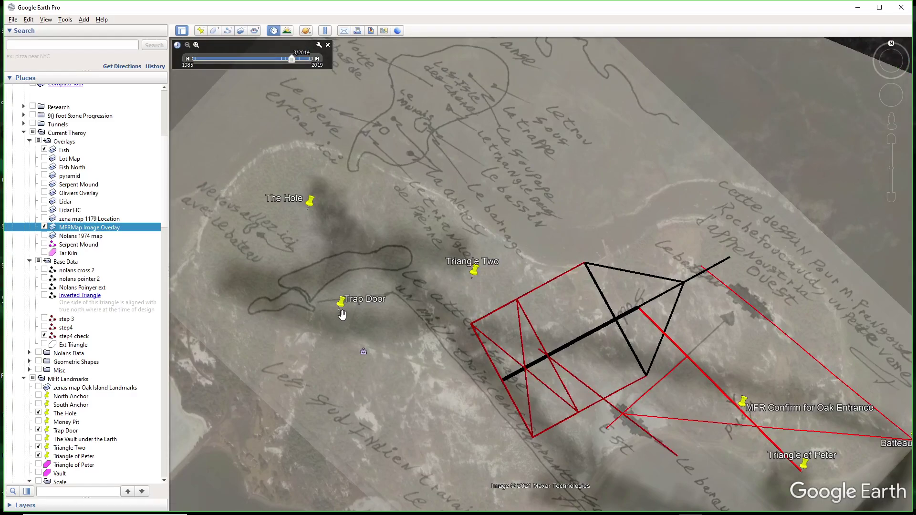
drag(379, 383, 364, 270)
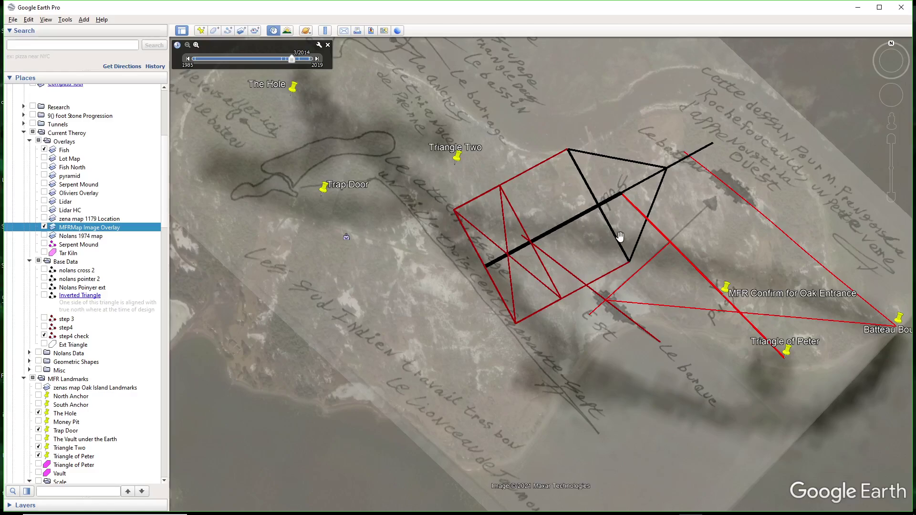
drag(236, 212, 370, 235)
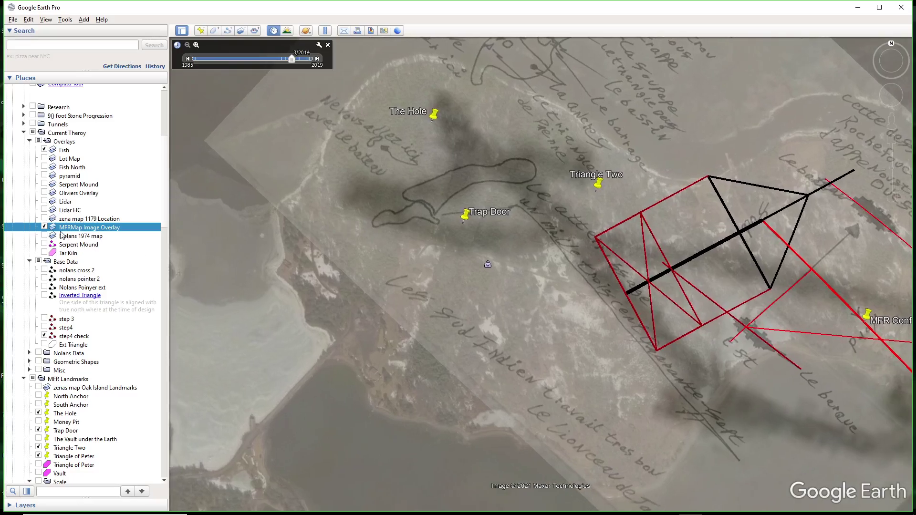
- Hide the MFRMap overlay, then compare Fish transparency in Properties and leave it mostly opaque
click(45, 227)
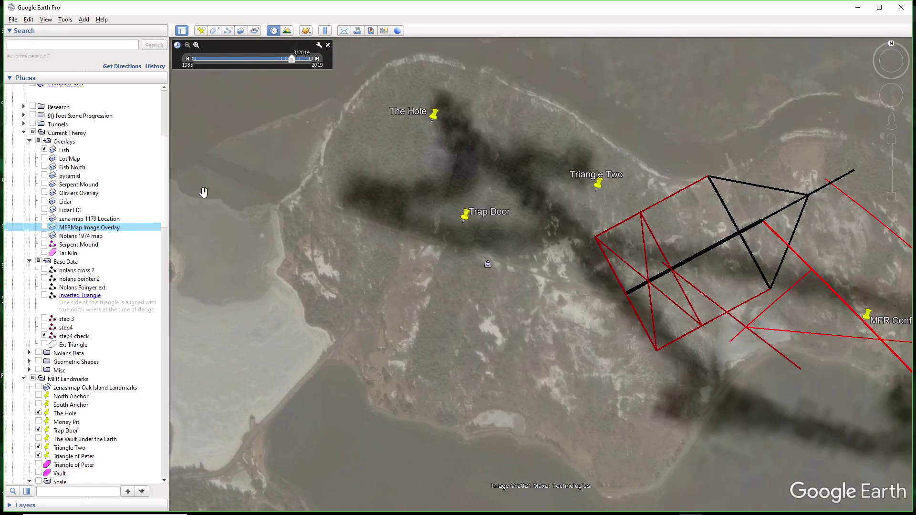
drag(210, 189, 321, 239)
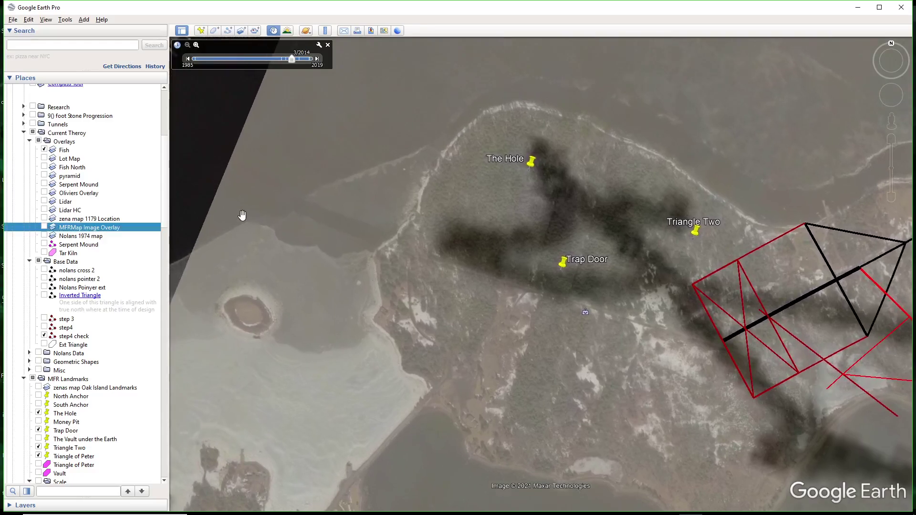
right_click(63, 152)
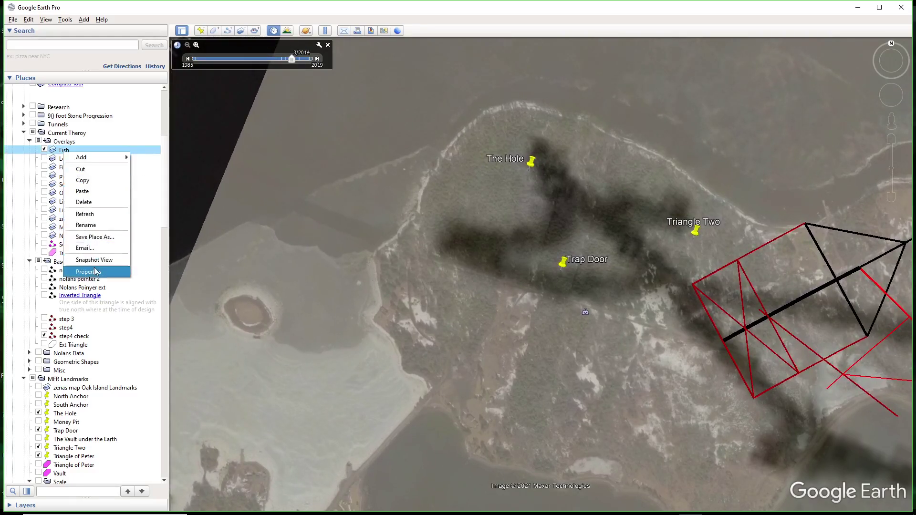
click(88, 272)
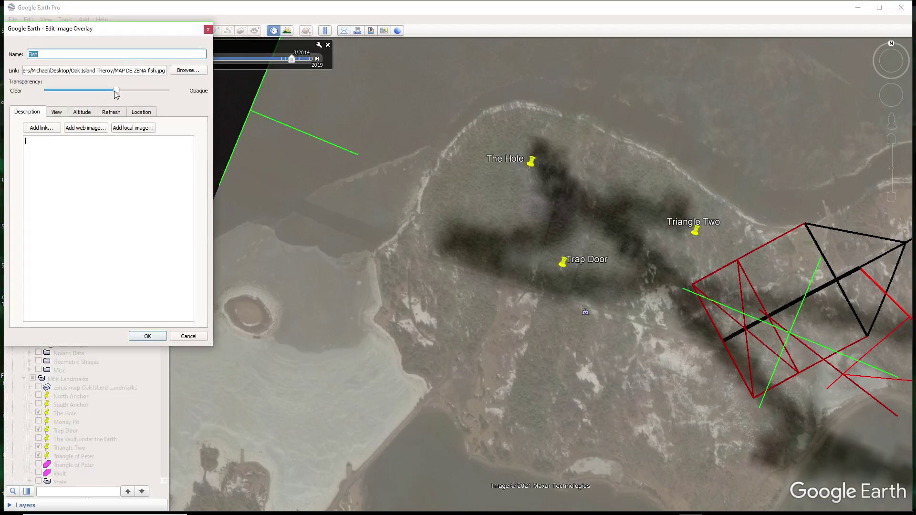
drag(116, 91, 74, 99)
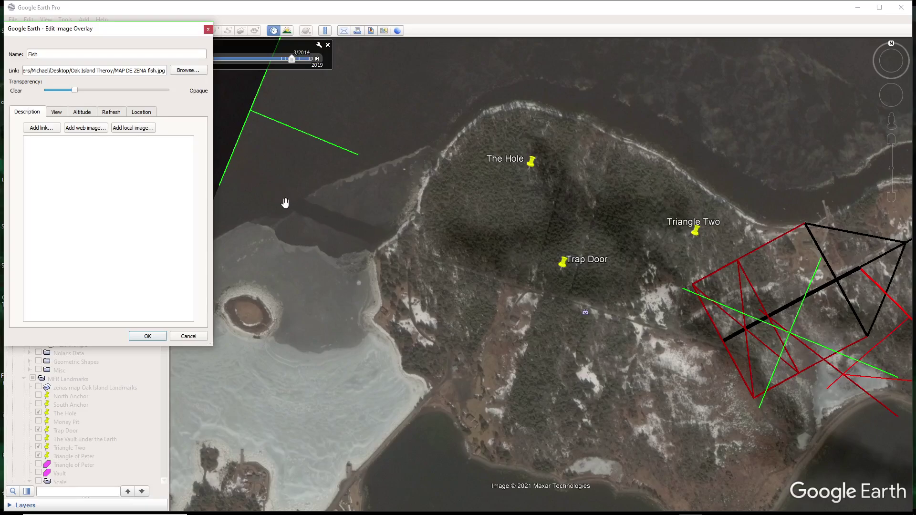
scroll(284, 208, up, 3)
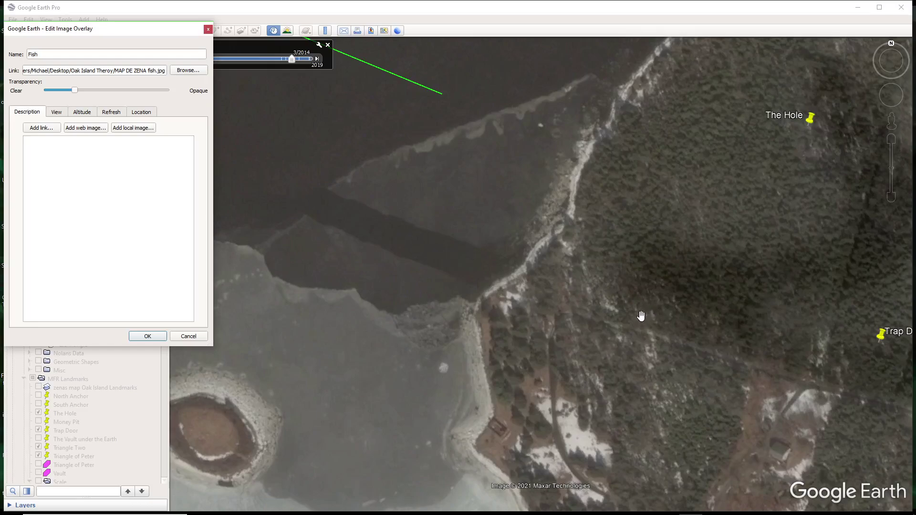
scroll(753, 408, down, 3)
drag(750, 402, 629, 327)
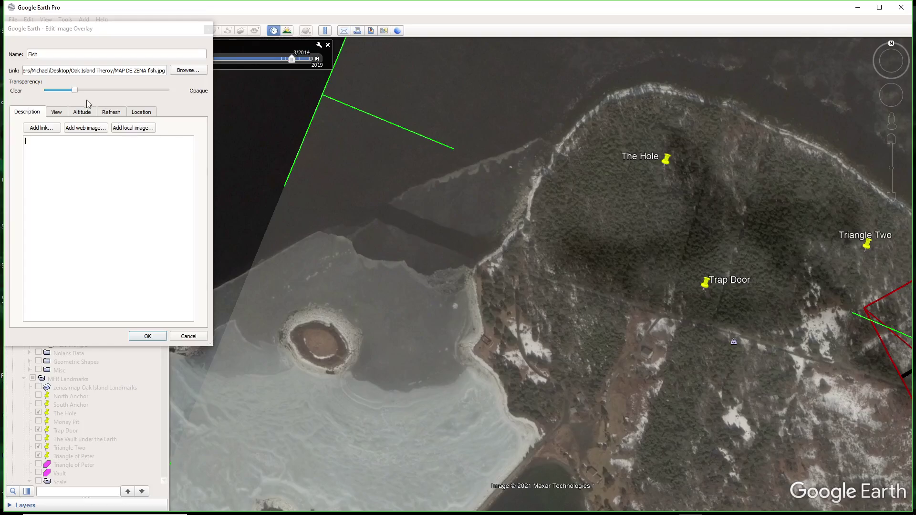
drag(75, 90, 128, 99)
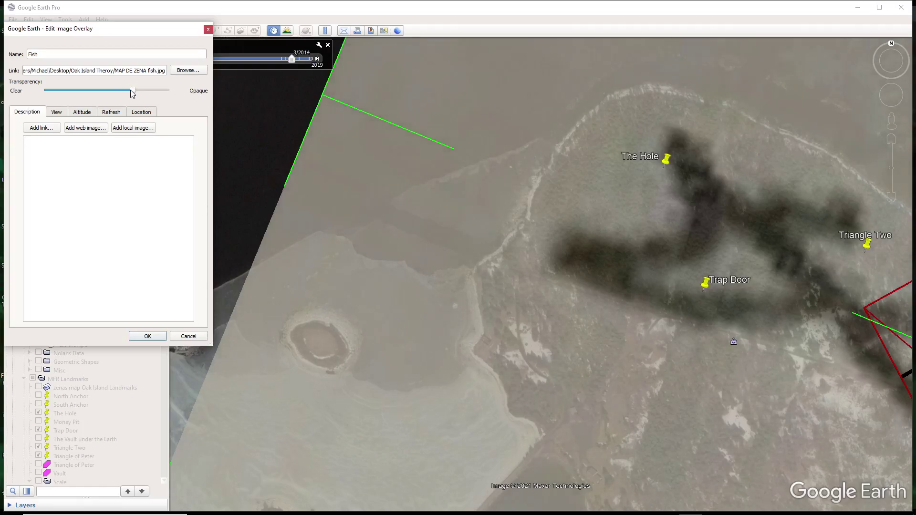
click(148, 337)
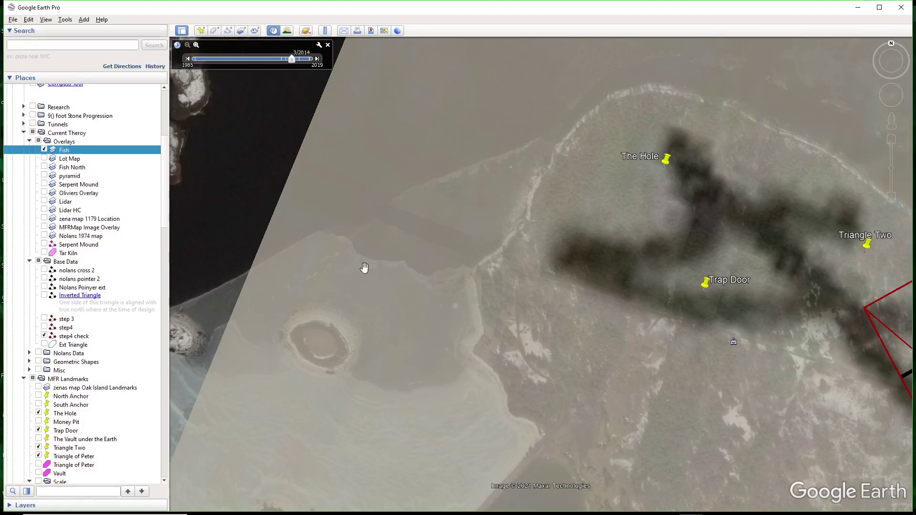
- Replace the Fish overlay with Fish North and pan along it to the triangle lines
click(44, 150)
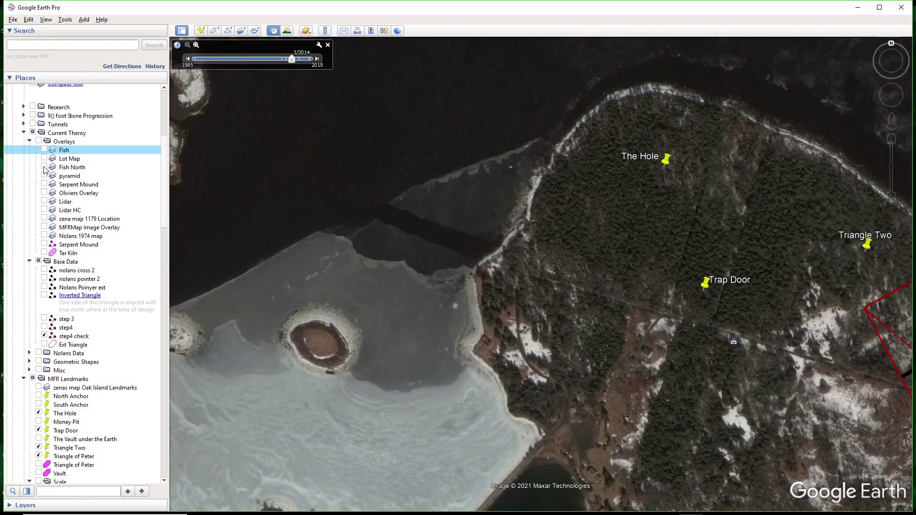
click(44, 168)
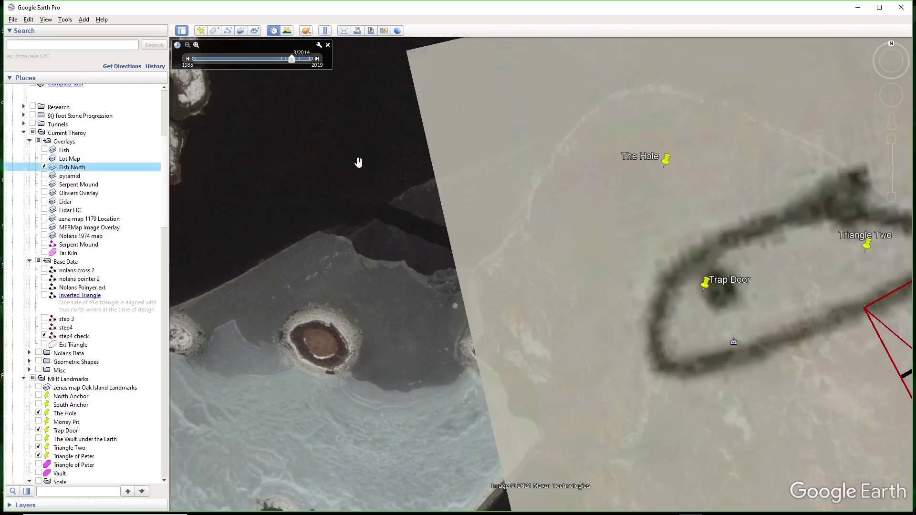
scroll(359, 161, down, 5)
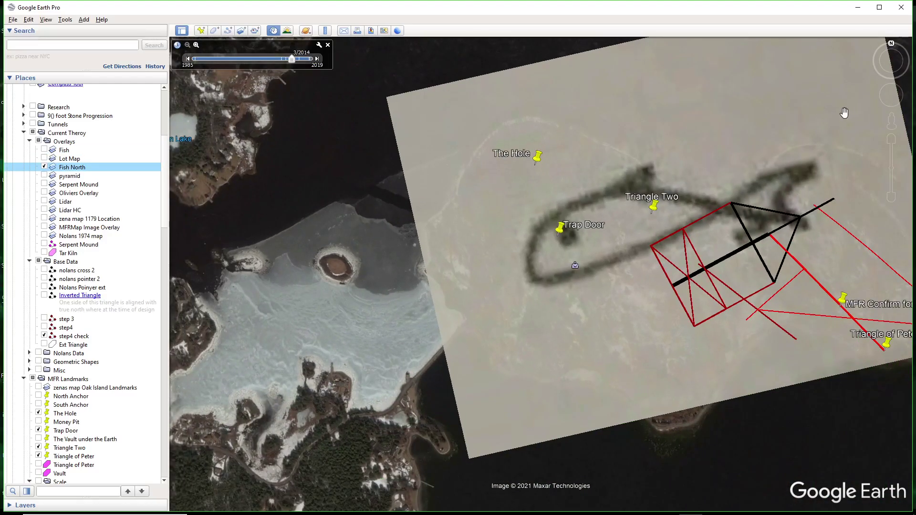
drag(794, 129, 697, 153)
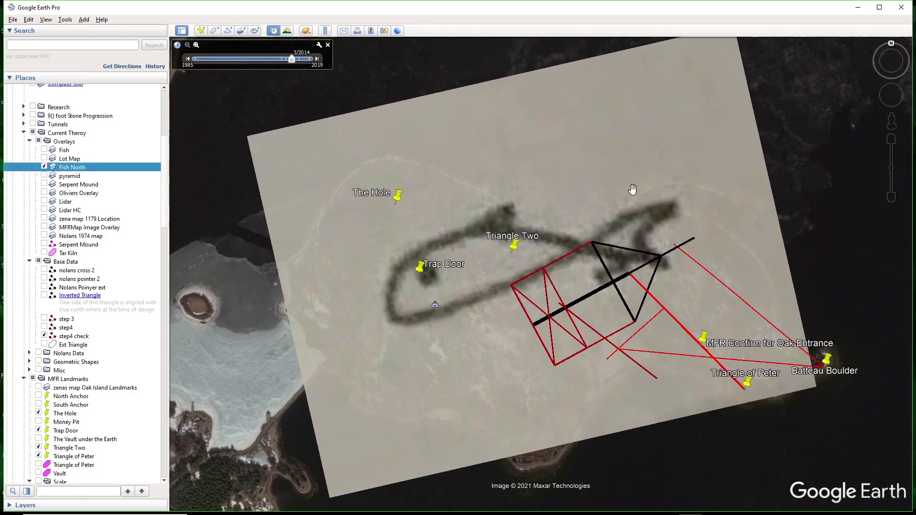
scroll(384, 312, up, 3)
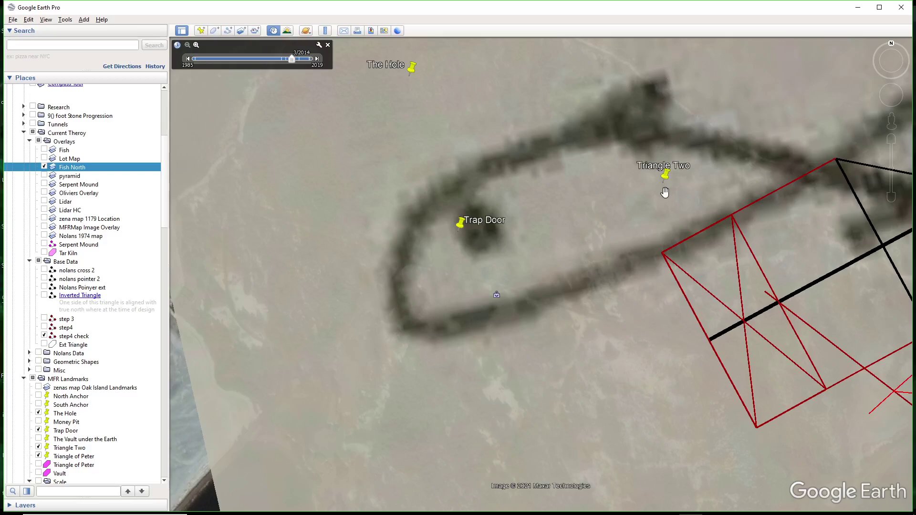
drag(758, 139, 536, 163)
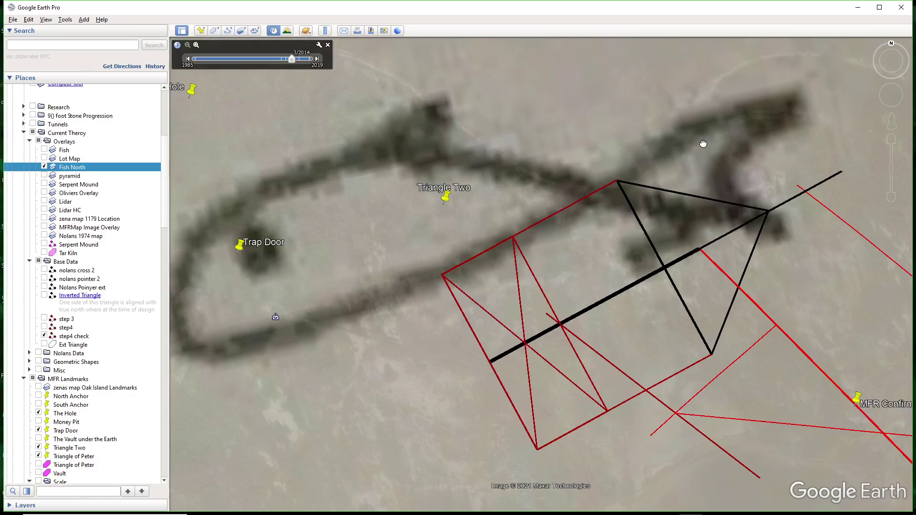
drag(701, 143, 604, 151)
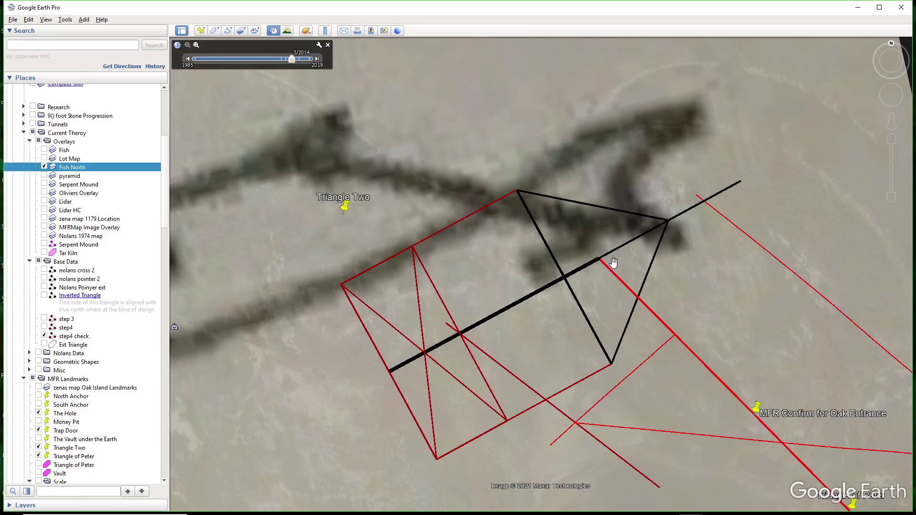
- Pan toward the black triangle's tip, then switch from Fish North back to the Fish overlay
scroll(682, 211, up, 2)
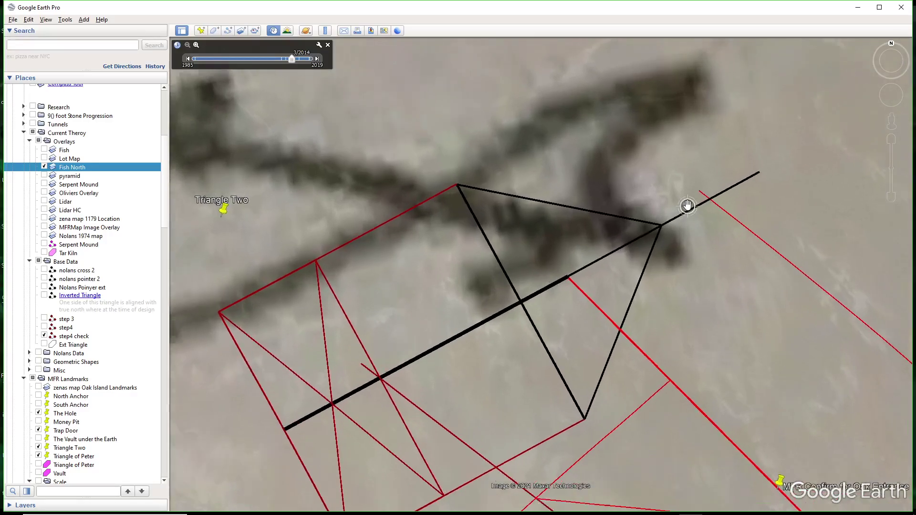
drag(668, 248, 638, 188)
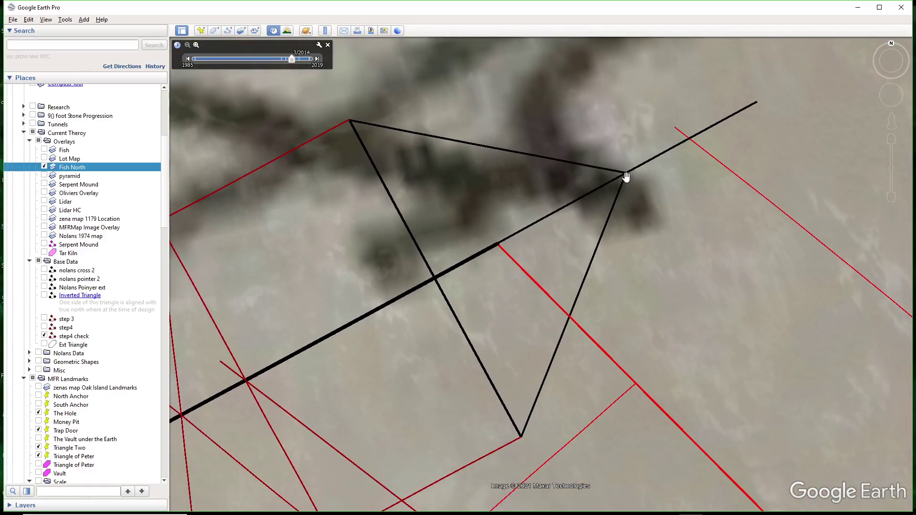
scroll(626, 177, down, 3)
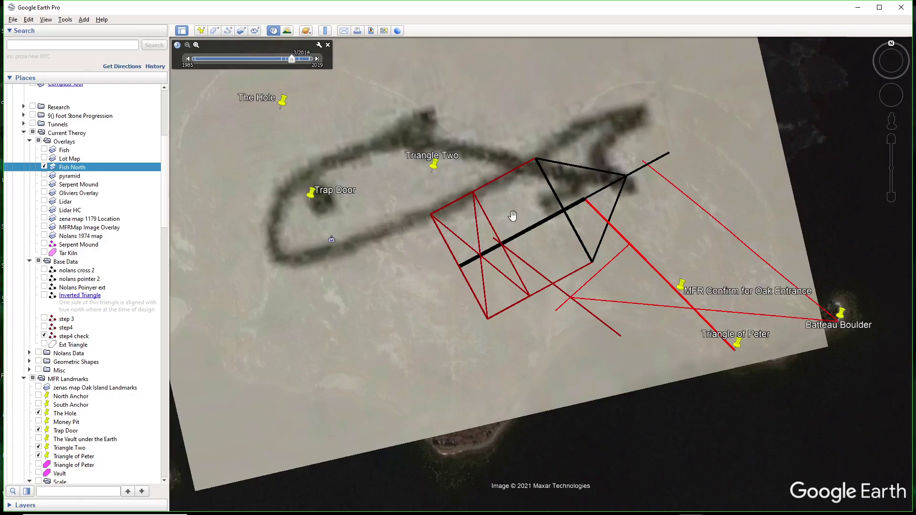
drag(530, 68, 539, 80)
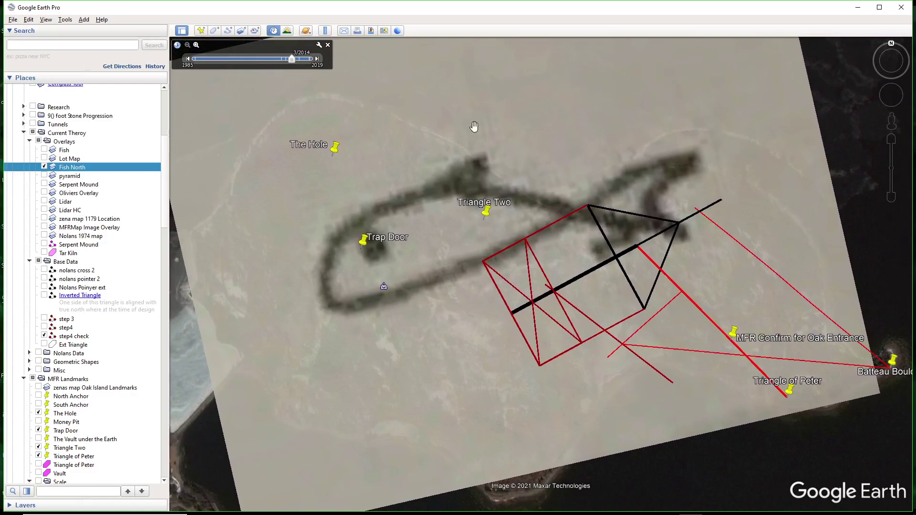
click(44, 167)
click(44, 151)
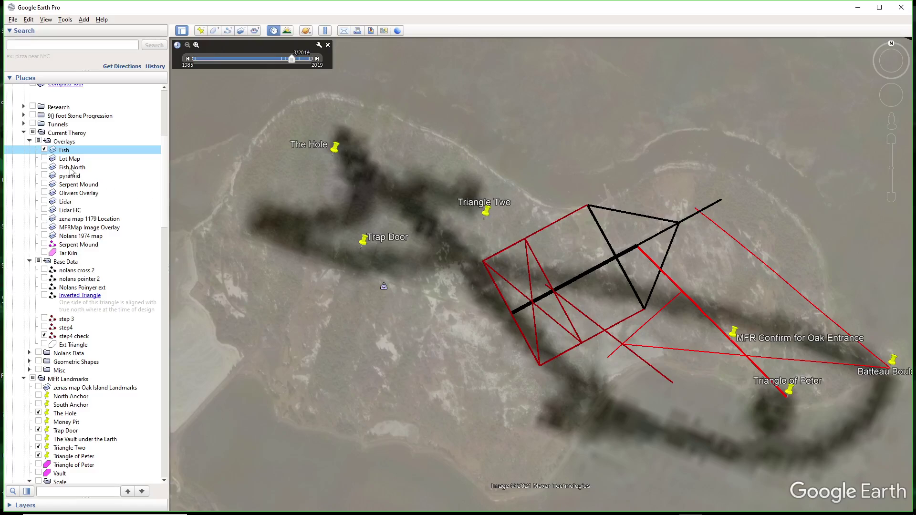
- Untick the Fish overlay and scroll through the Places folders to review them
click(44, 150)
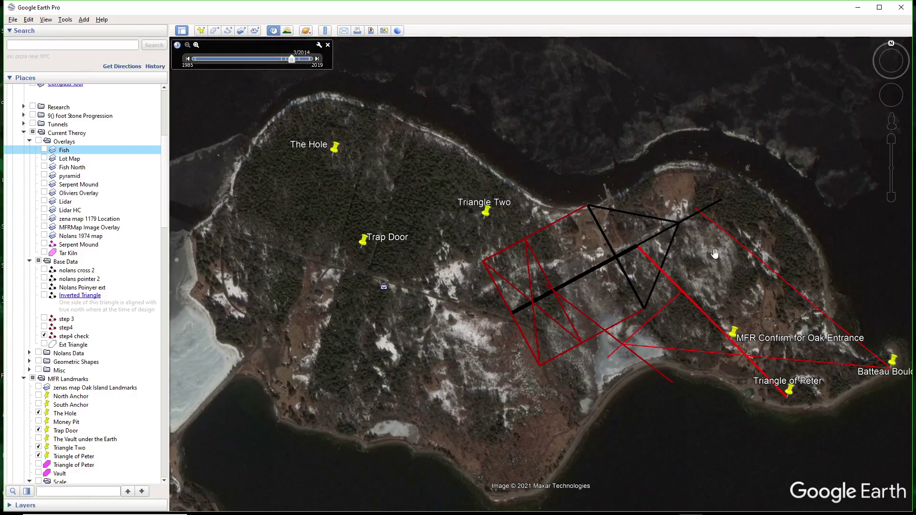
scroll(79, 339, down, 2)
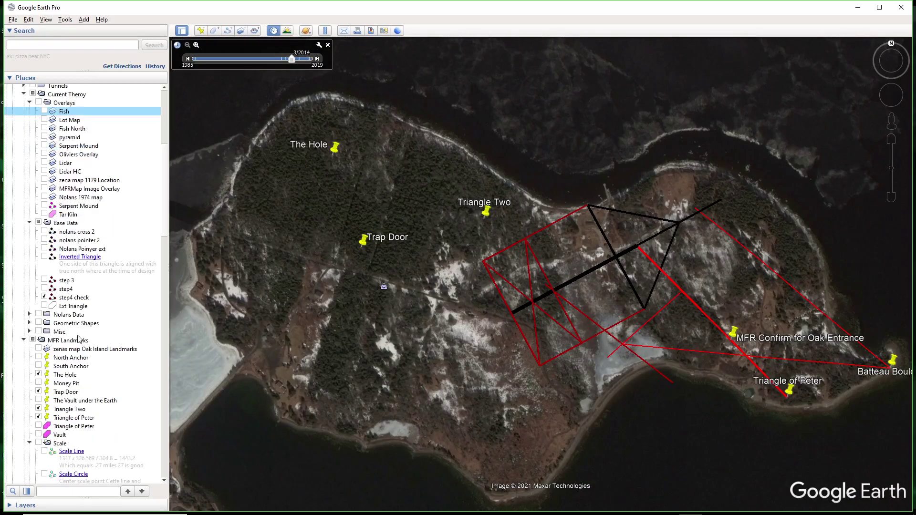
scroll(80, 339, down, 4)
scroll(79, 339, up, 2)
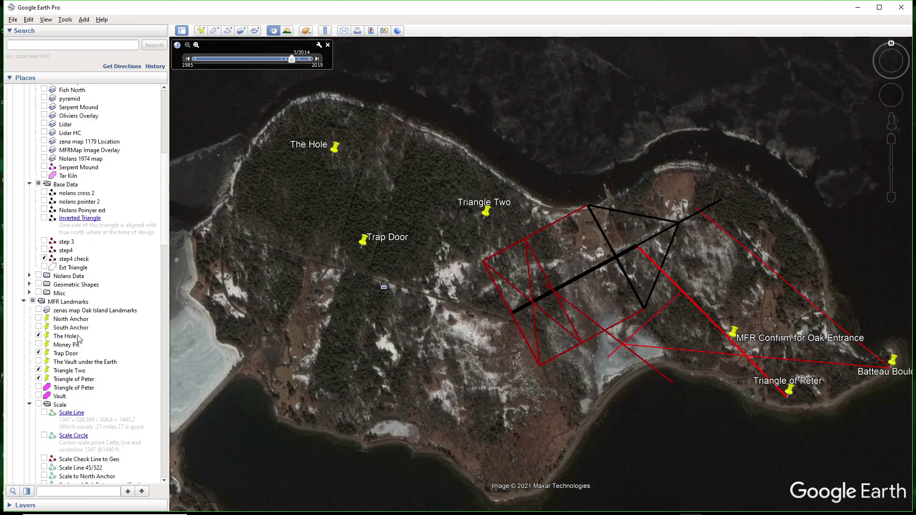
scroll(79, 339, up, 4)
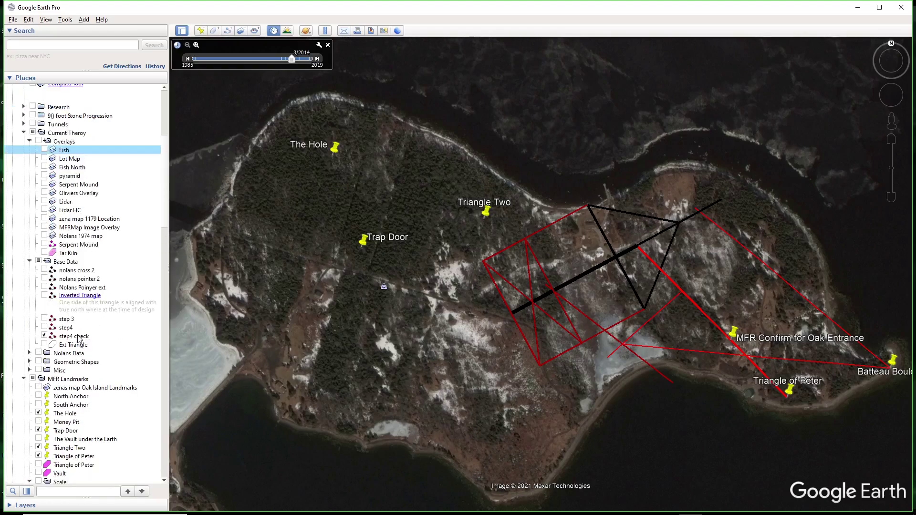
scroll(79, 339, down, 4)
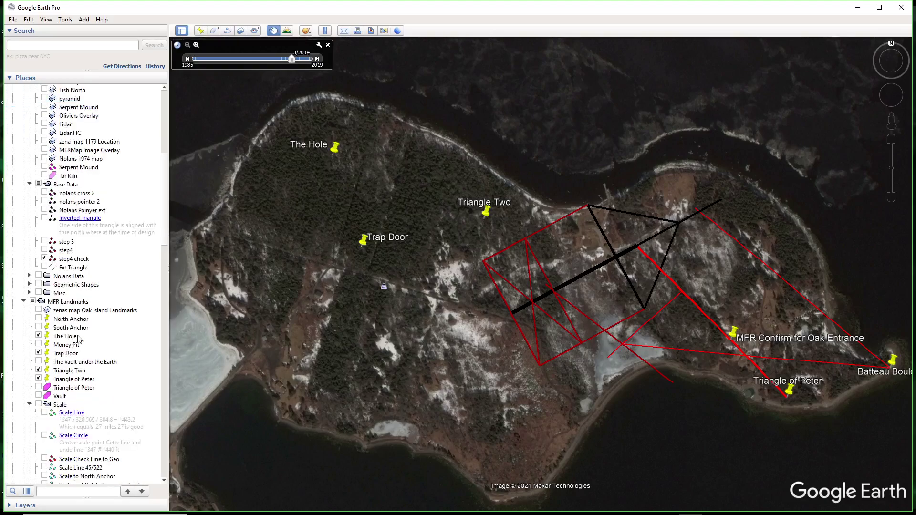
scroll(79, 338, down, 8)
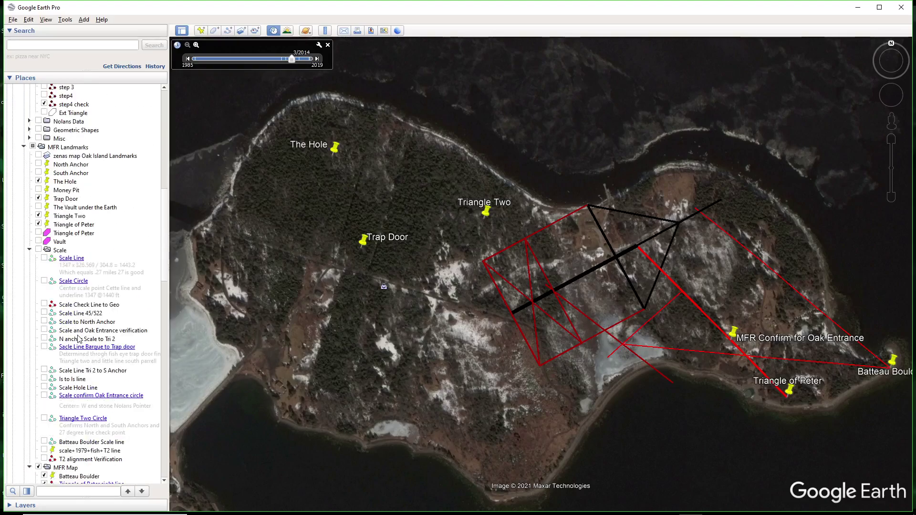
scroll(79, 338, down, 4)
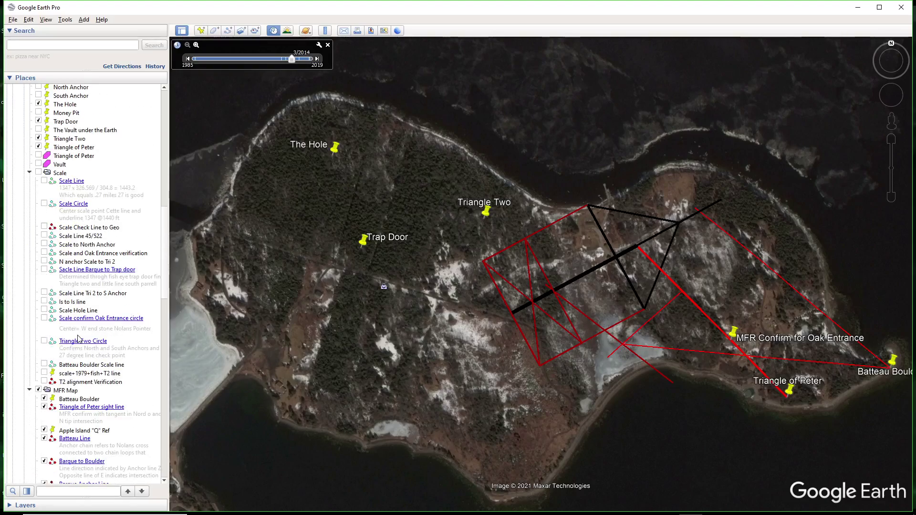
scroll(79, 339, up, 4)
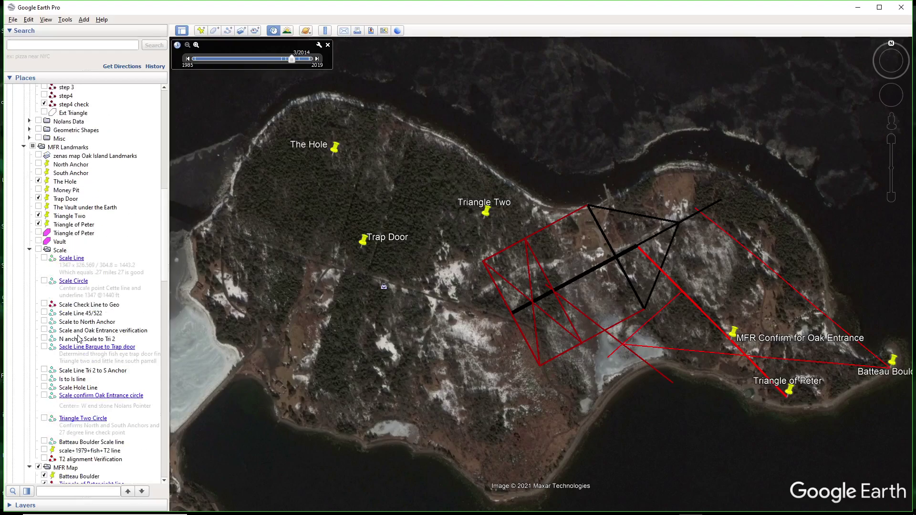
scroll(79, 339, up, 10)
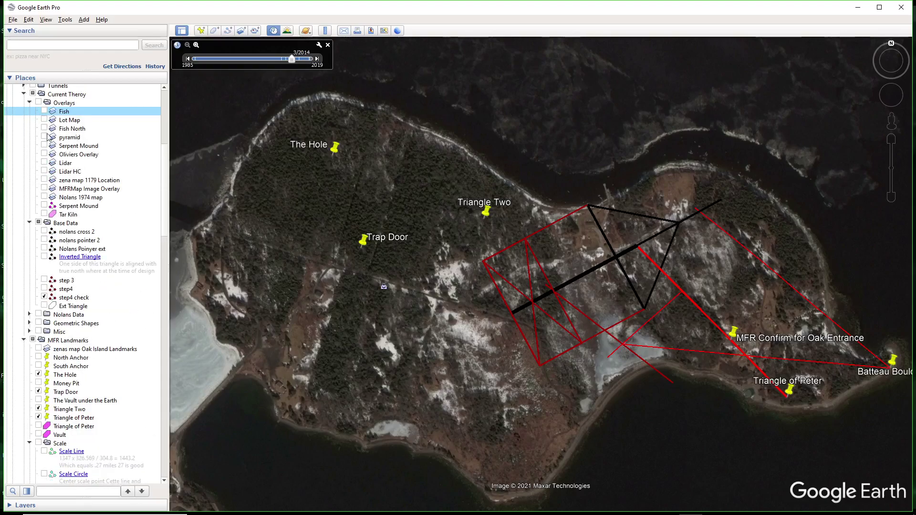
- Switch on the MFRMap image overlay and zoom in and out to inspect it under the triangle lines
click(45, 189)
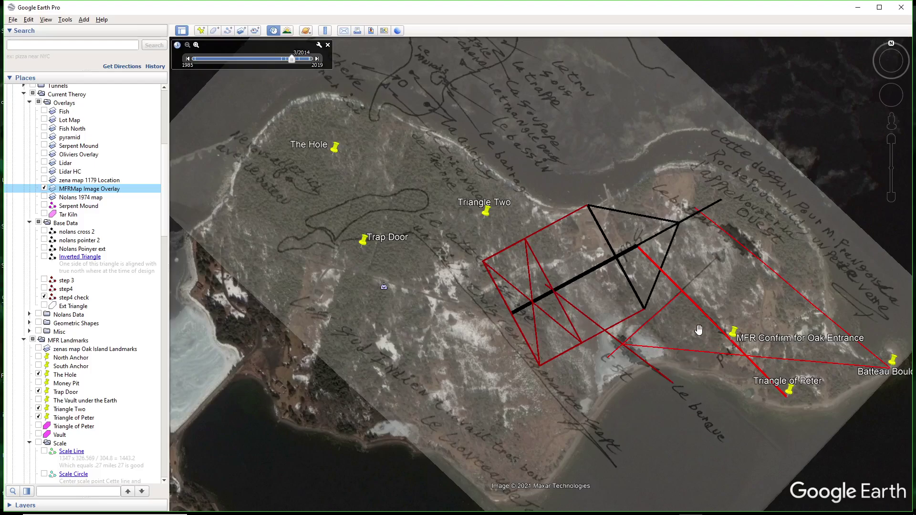
scroll(710, 303, up, 2)
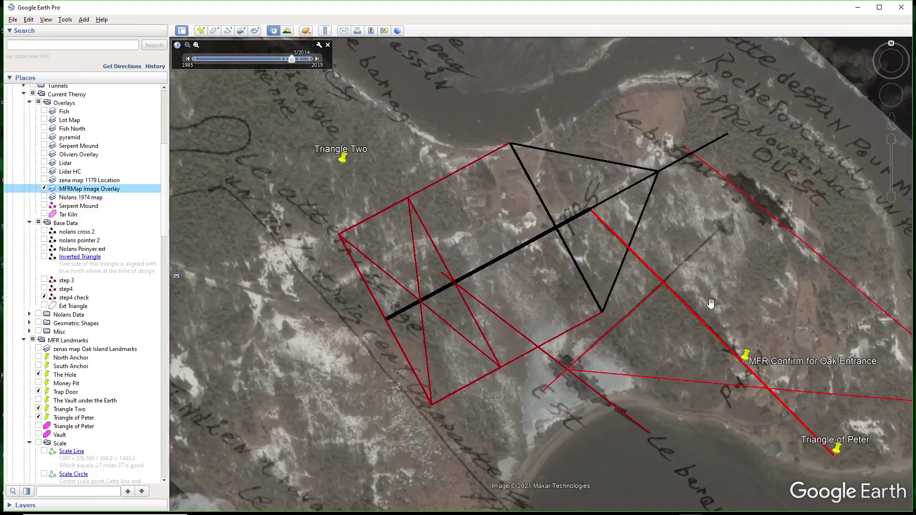
scroll(711, 303, down, 2)
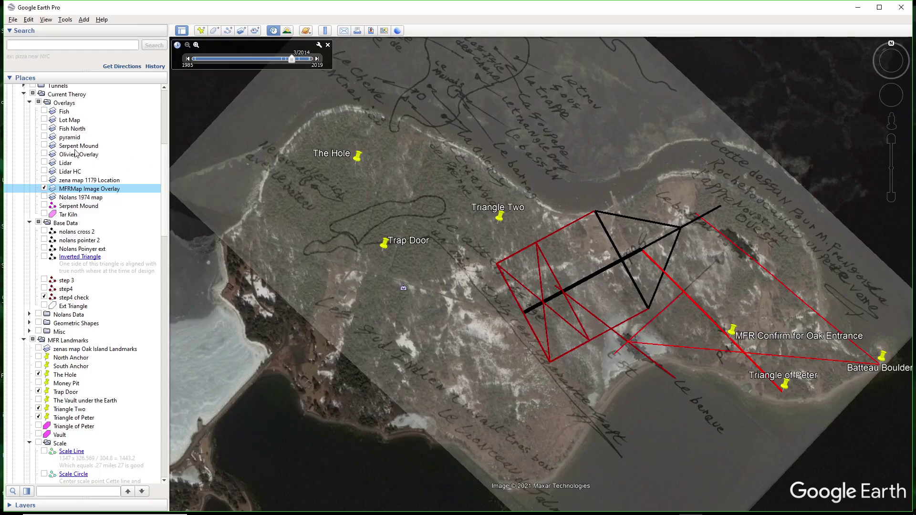
- Display the Fish overlay over the MFR map, leaving Fish North hidden
click(43, 129)
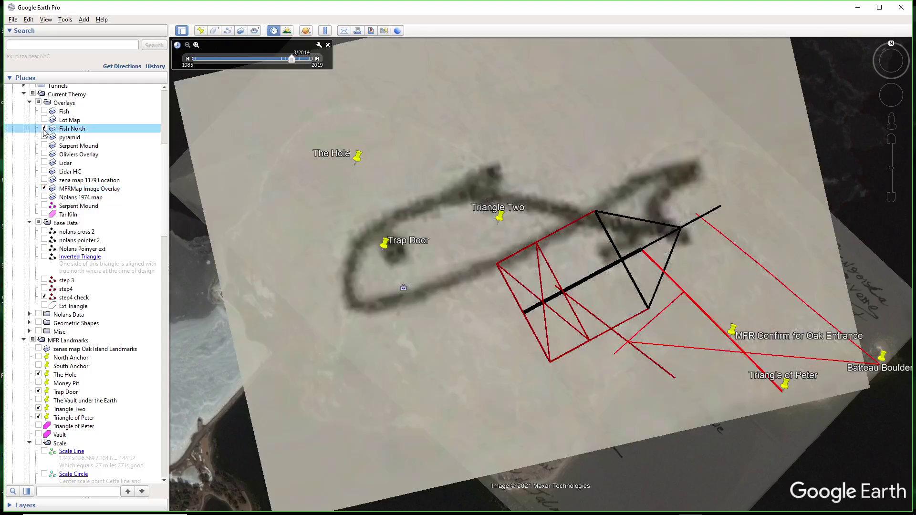
click(44, 129)
click(44, 111)
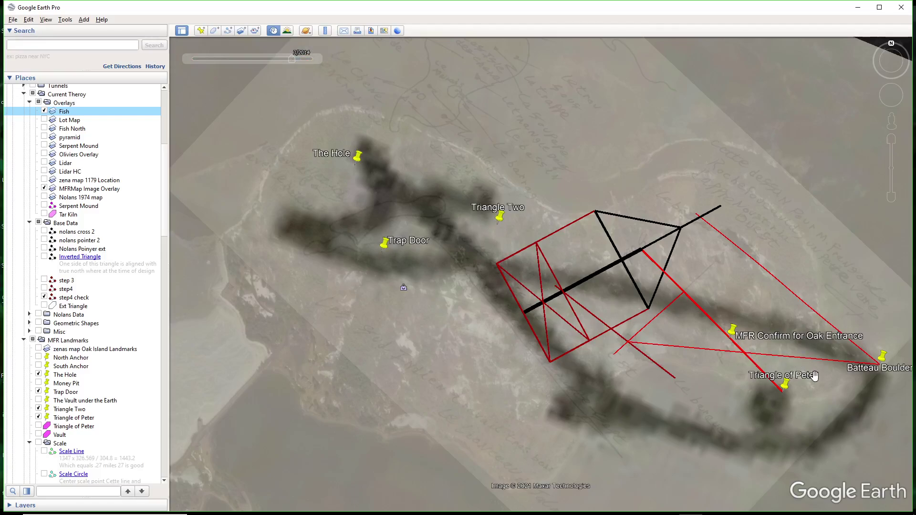
drag(814, 376, 584, 282)
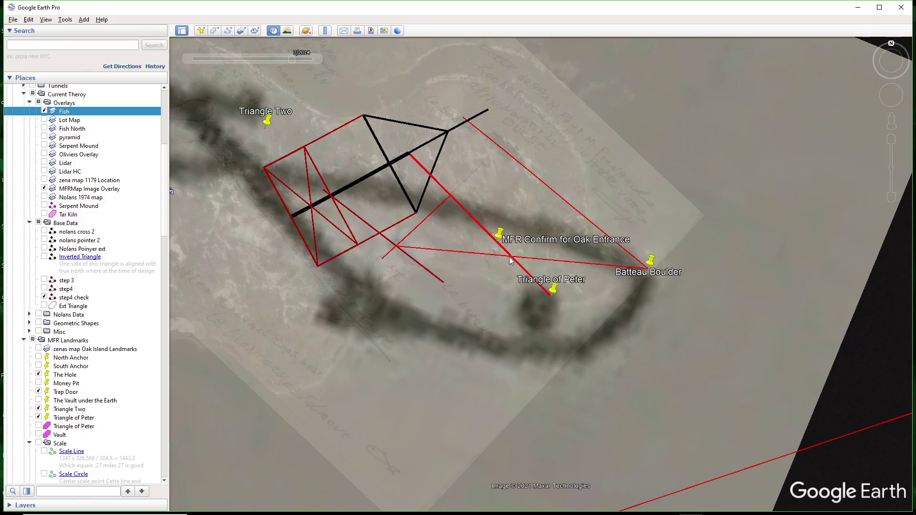
scroll(510, 260, up, 4)
scroll(553, 256, down, 4)
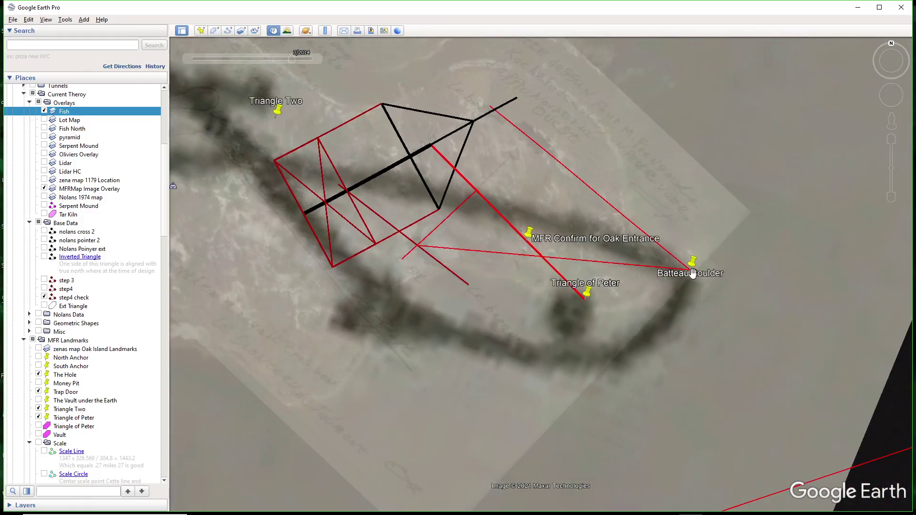
scroll(693, 273, up, 5)
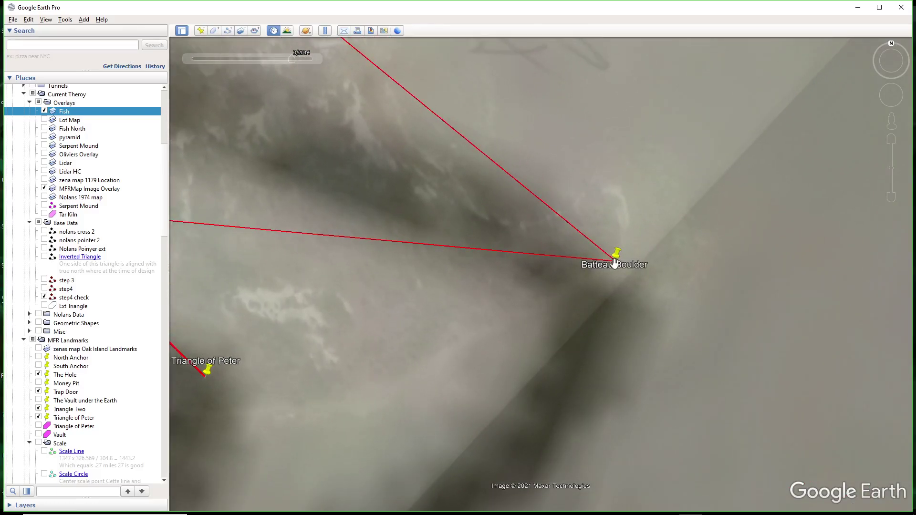
scroll(614, 263, down, 2)
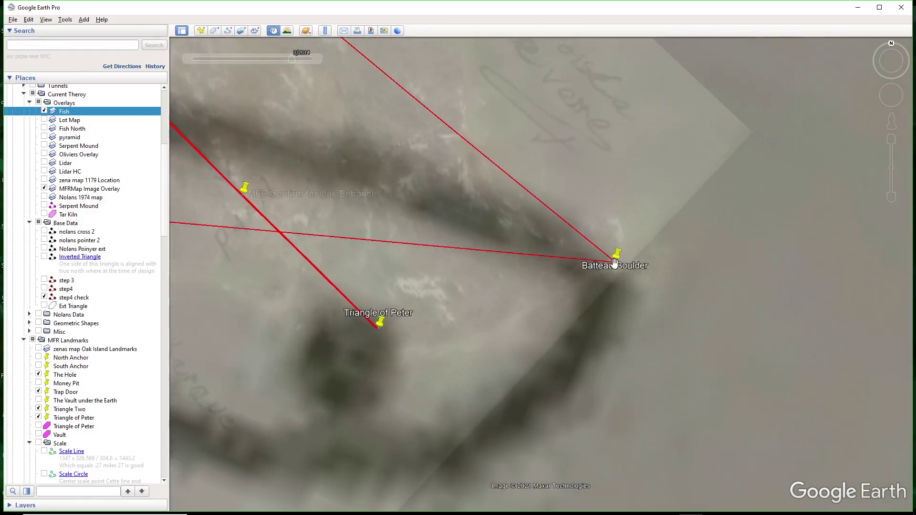
scroll(614, 262, down, 2)
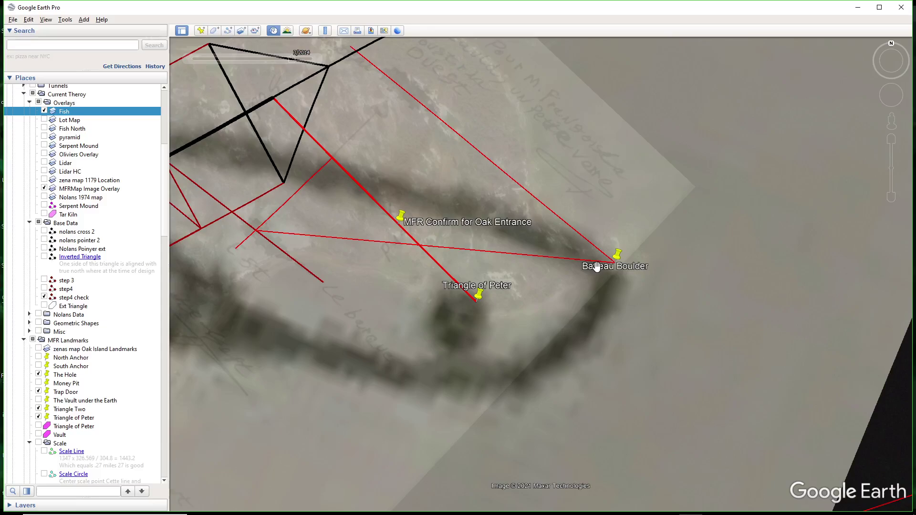
scroll(596, 266, down, 2)
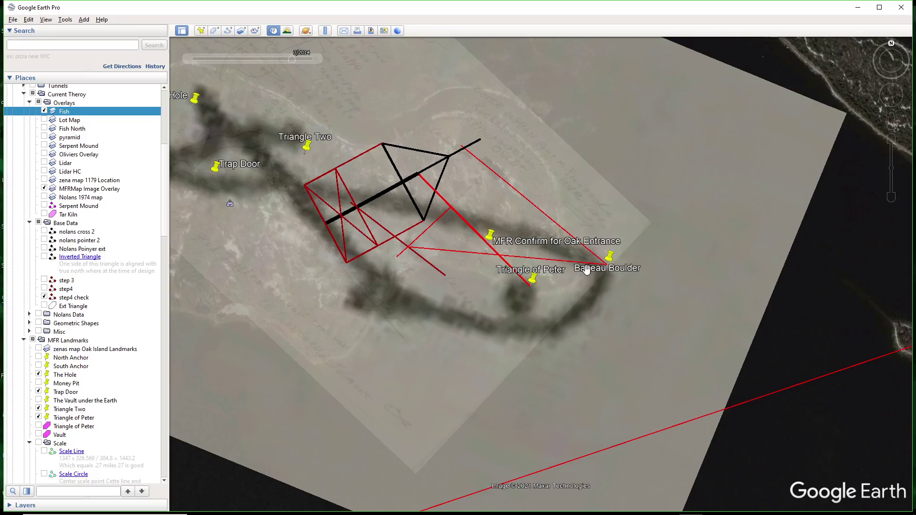
drag(596, 178, 674, 211)
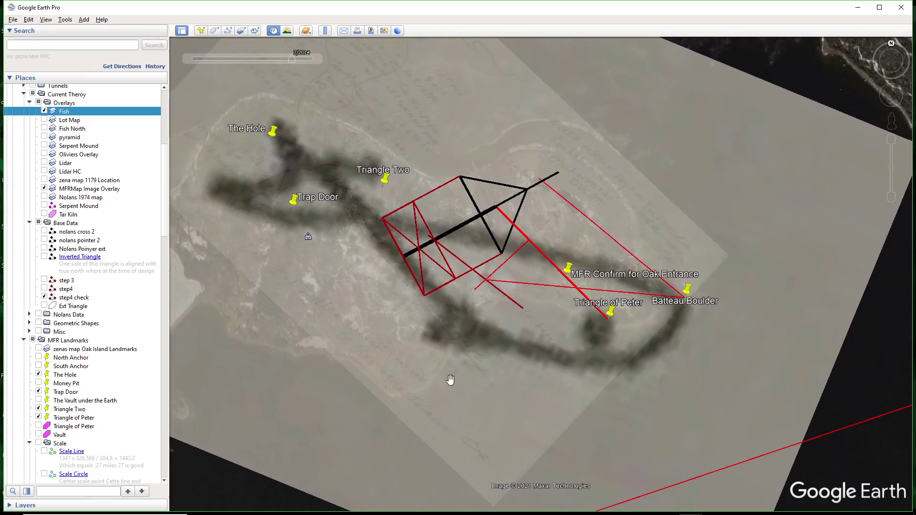
- Bring the OBS Studio window in front of Google Earth Pro from the taskbar
mouse_move(465, 506)
click(528, 506)
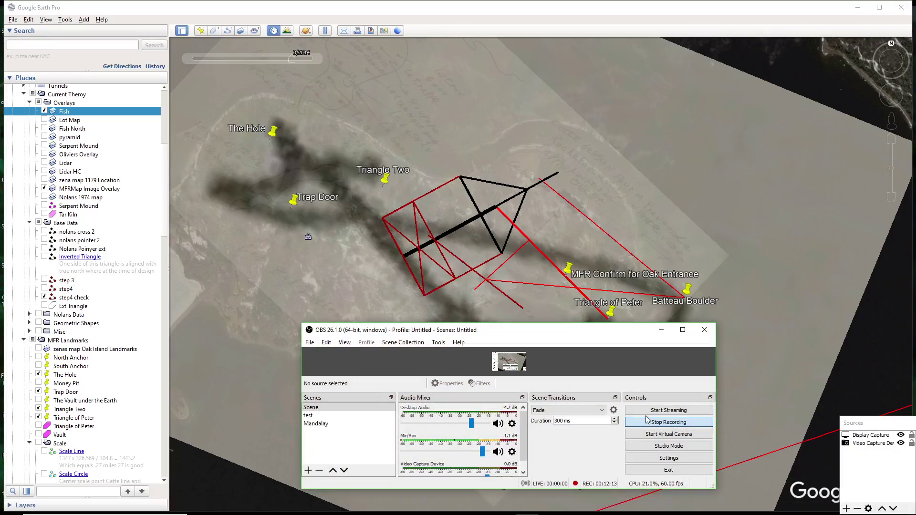